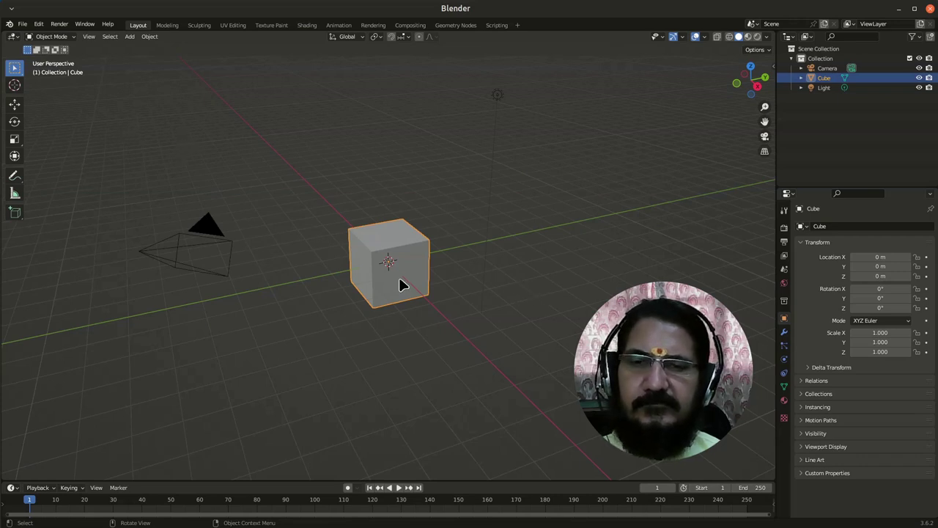
Drag the Scale gizmo's axis and plane handles to stretch the cube to about 3.667 X, 4.549 Y, 2.270 Z
click(16, 142)
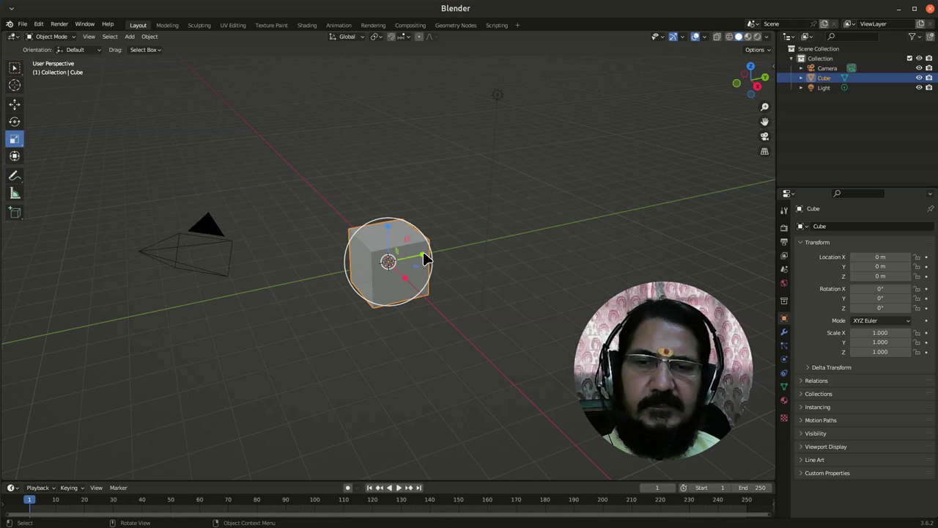
drag(425, 258, 466, 240)
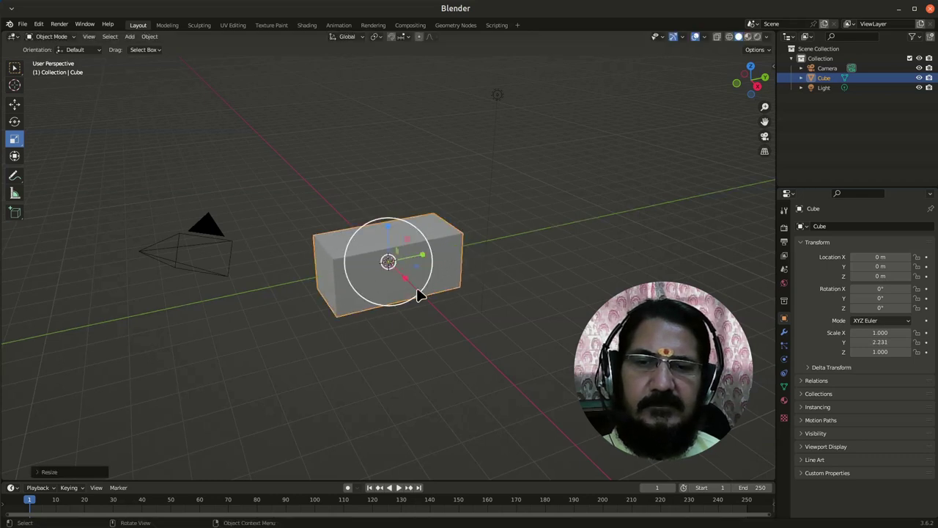
drag(405, 278, 429, 310)
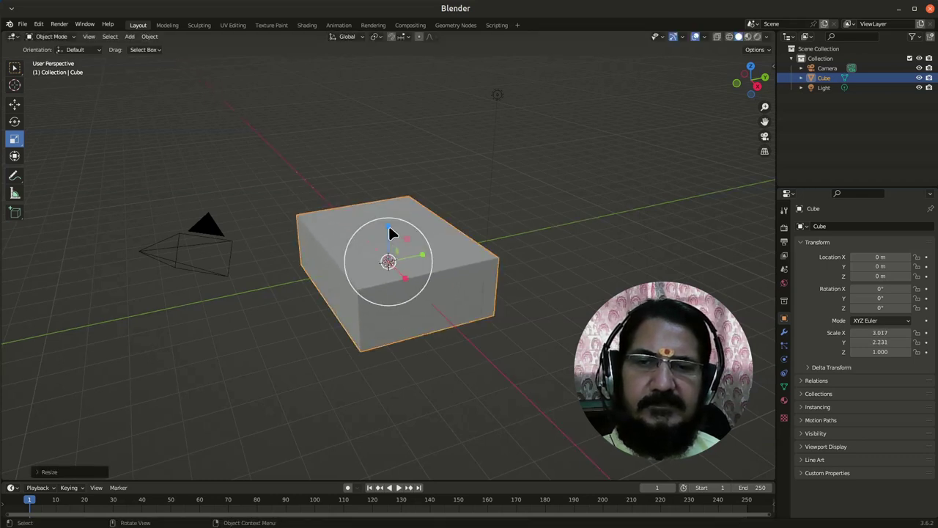
drag(390, 228, 386, 197)
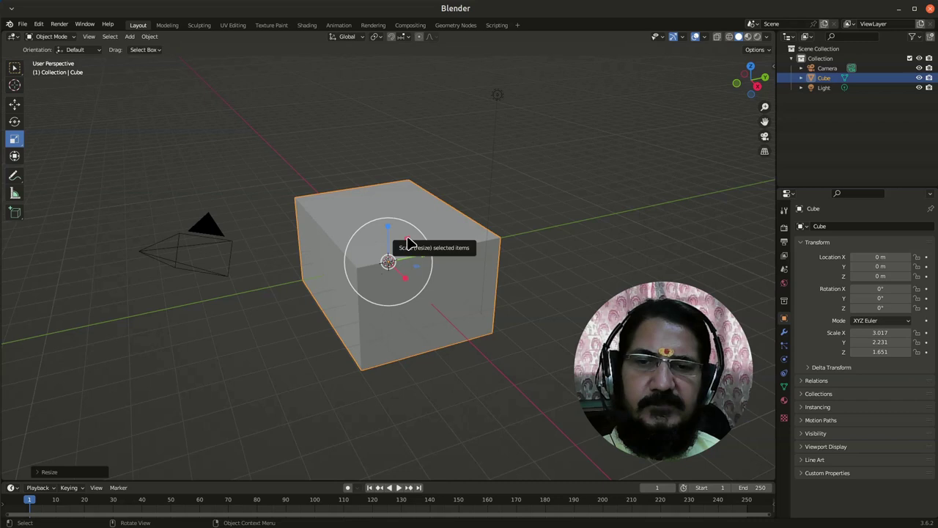
drag(409, 242, 417, 216)
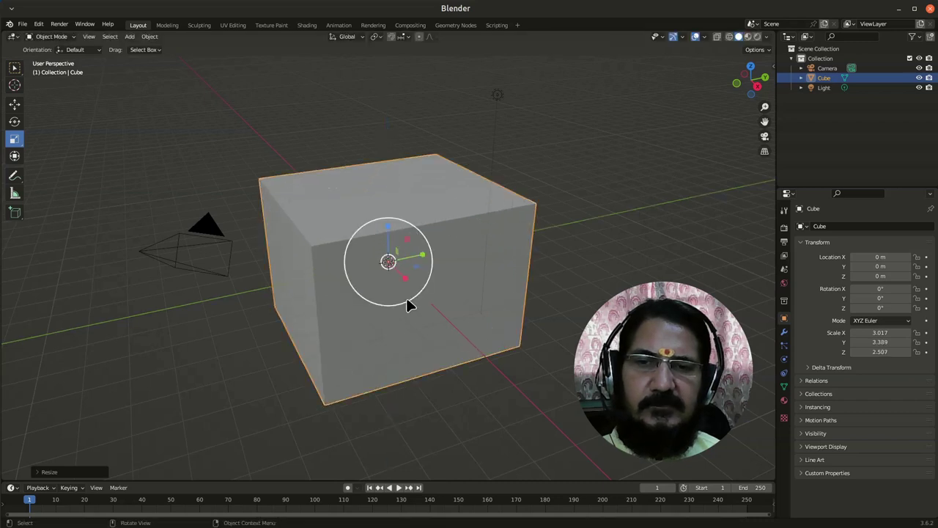
drag(411, 277, 390, 257)
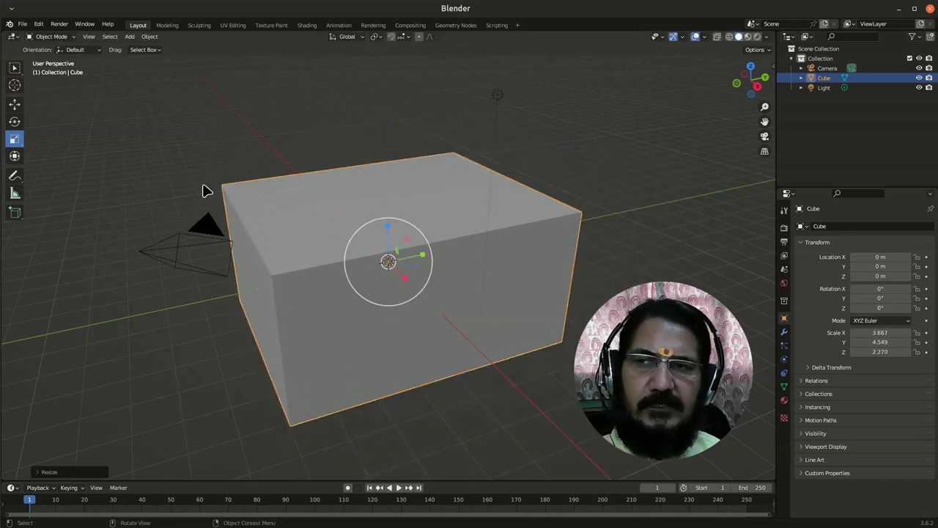
click(15, 67)
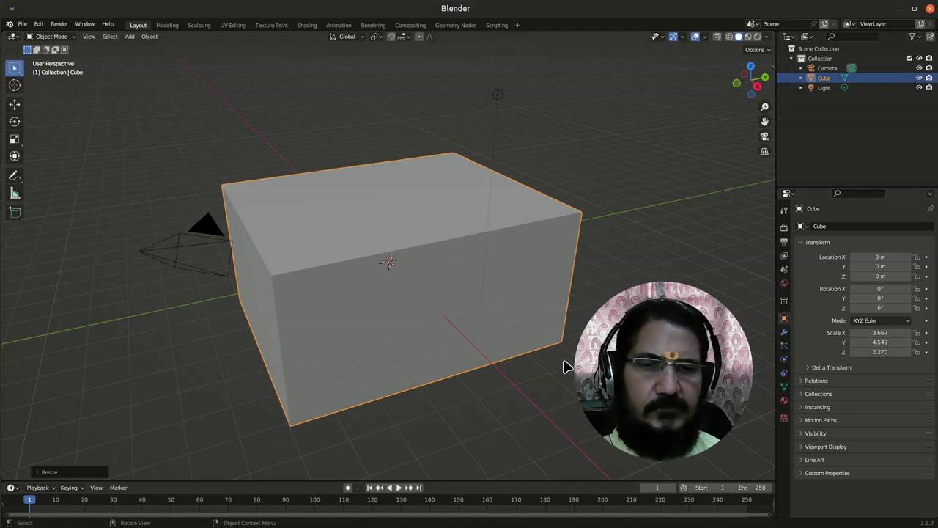
Redo, then undo the resize steps back to the original unit cube
key(shift+r)
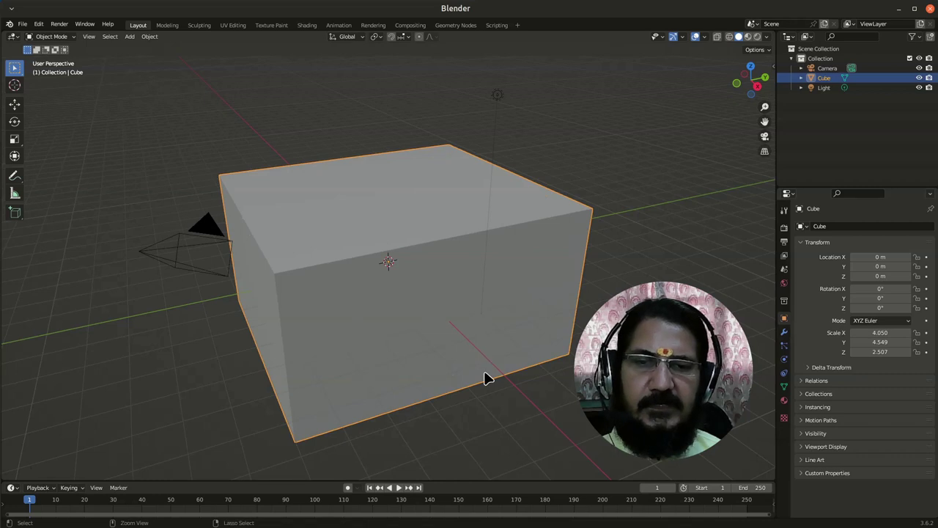
key(ctrl+z)
key(ctrl+z)
key(ctrl+z)
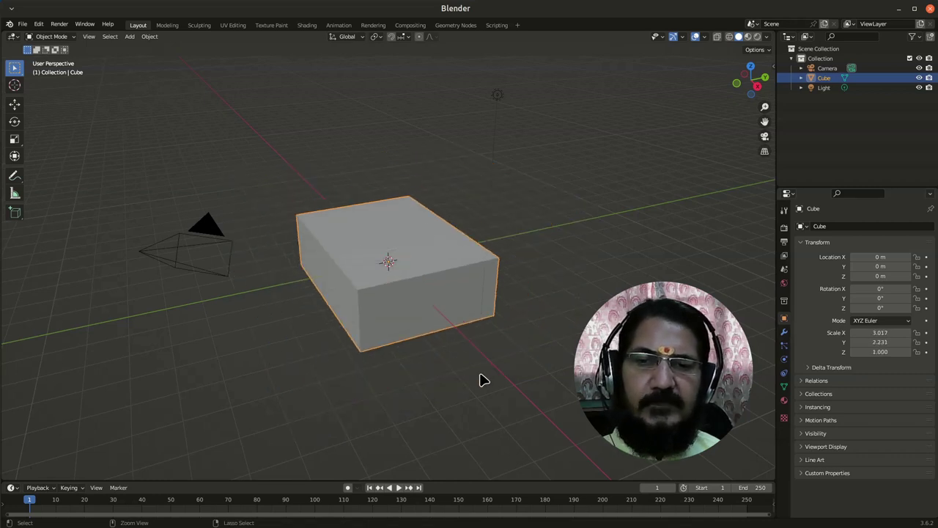
key(ctrl+z)
key(ctrl+z)
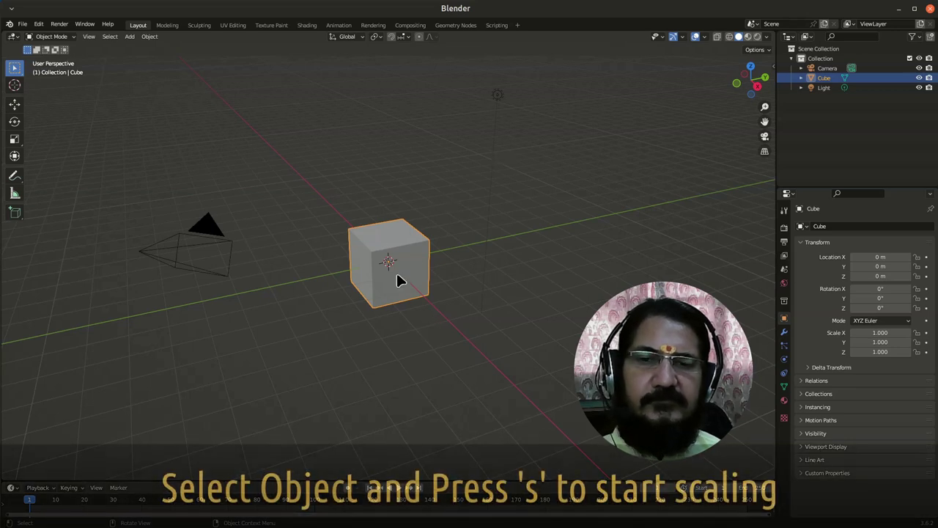
Select the camera, then the light, then the cube again
click(225, 243)
click(498, 96)
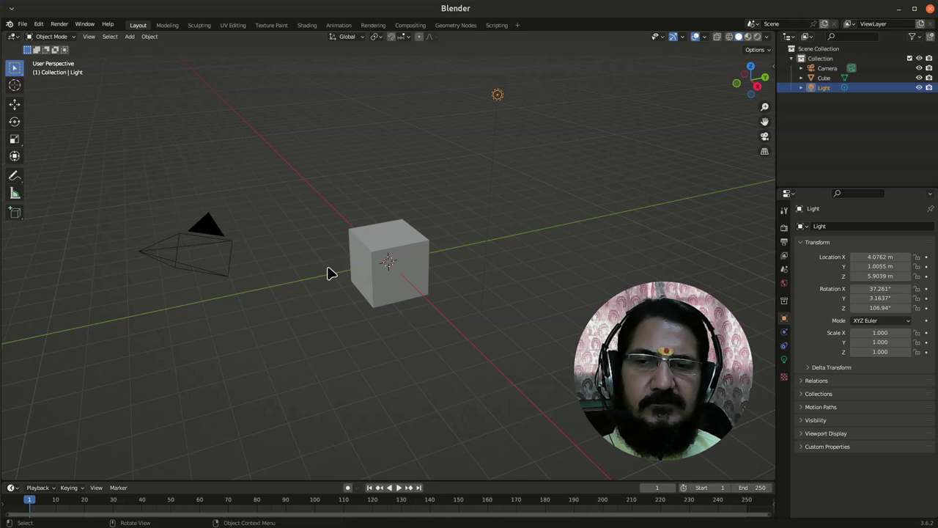
click(410, 272)
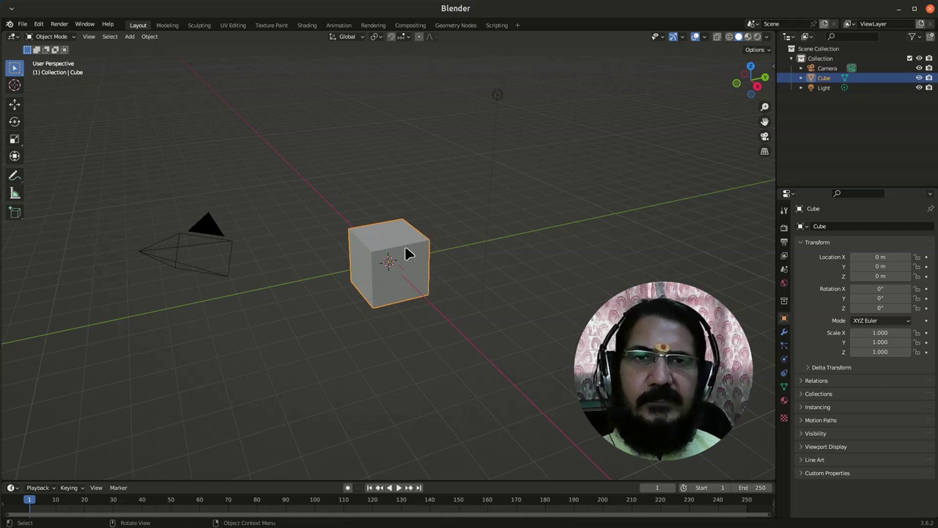
Enable the Z axis overlay, trial-scale the cube to 1.807, then clear its scale to 1.000
click(703, 37)
click(762, 85)
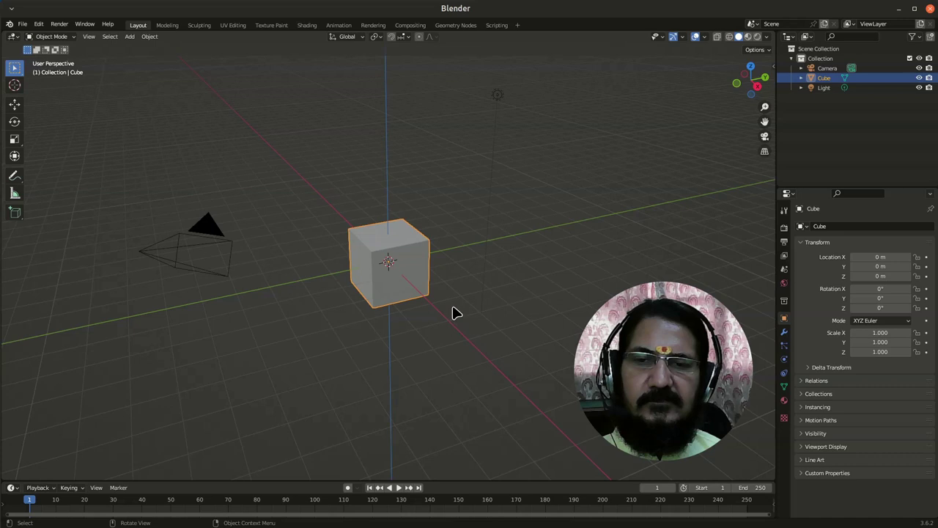
key(s)
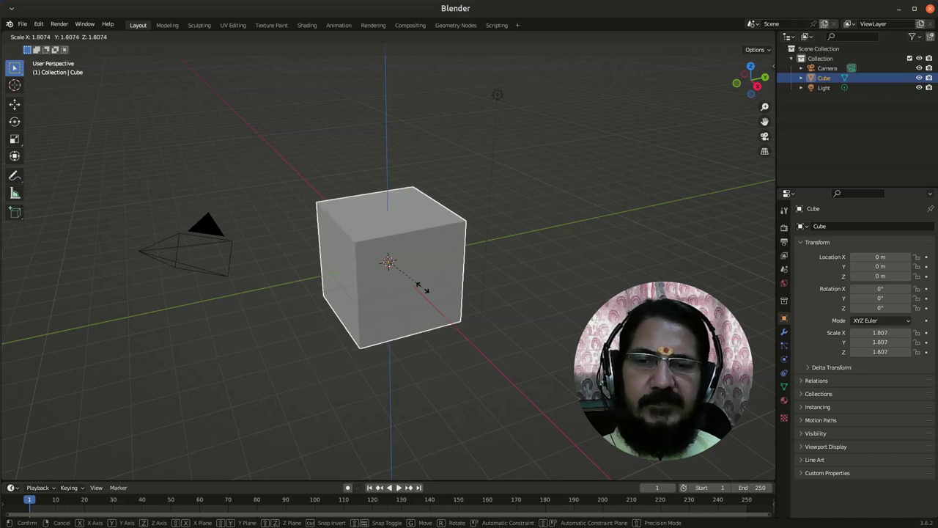
click(422, 288)
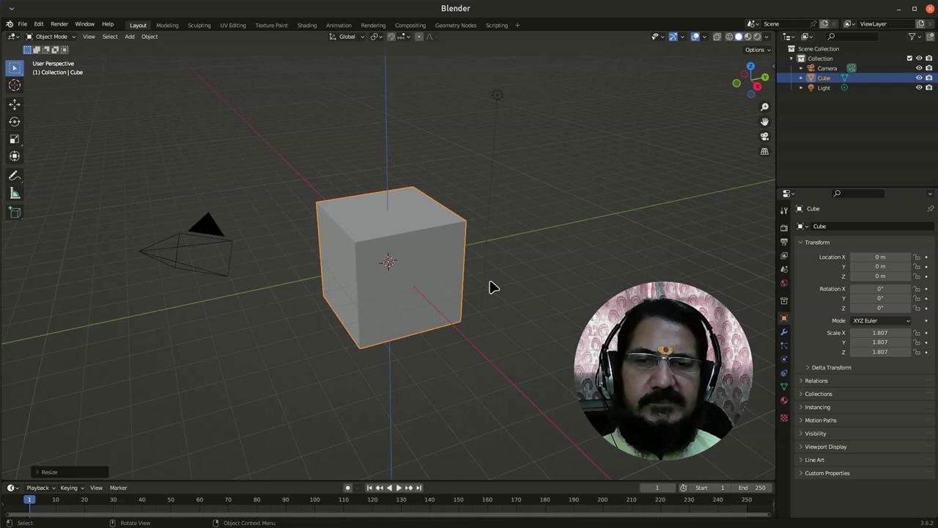
key(ctrl)
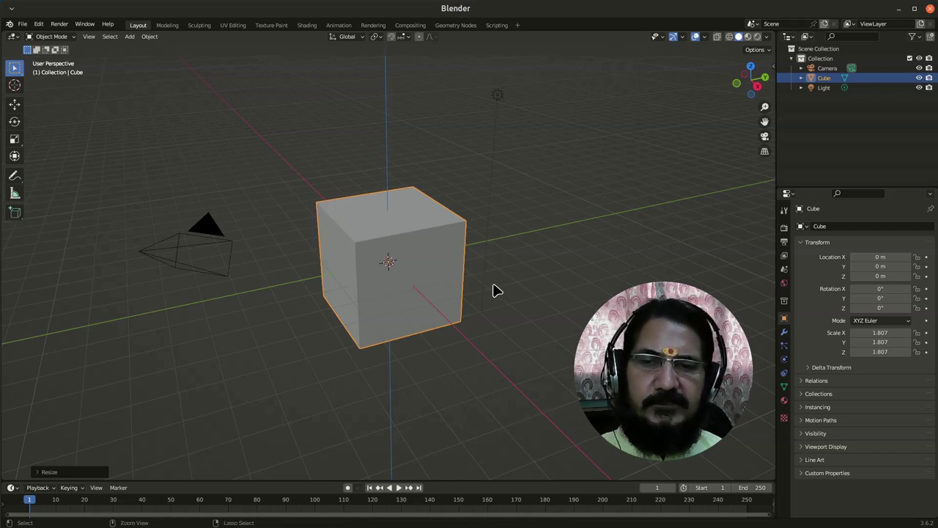
key(alt+s)
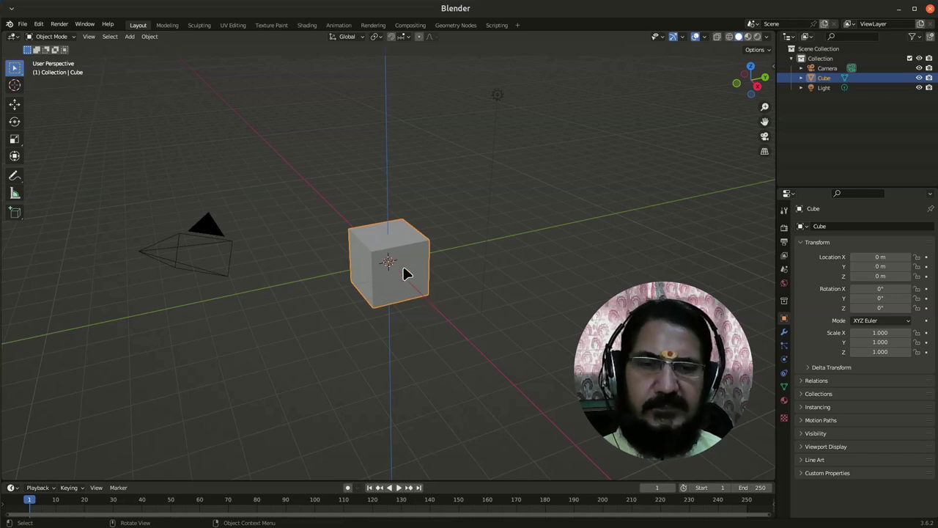
Try stretching the cube along X and then along Y, undoing each
key(s)
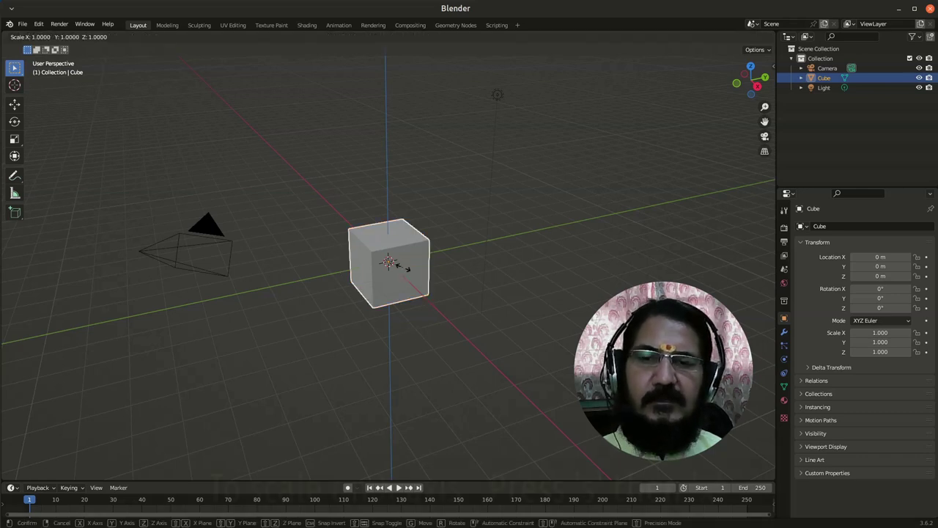
key(x)
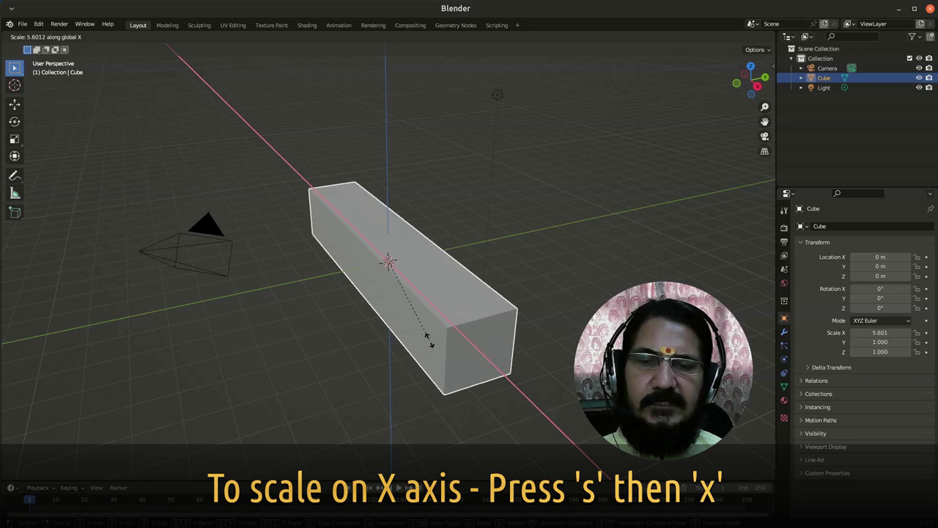
click(427, 338)
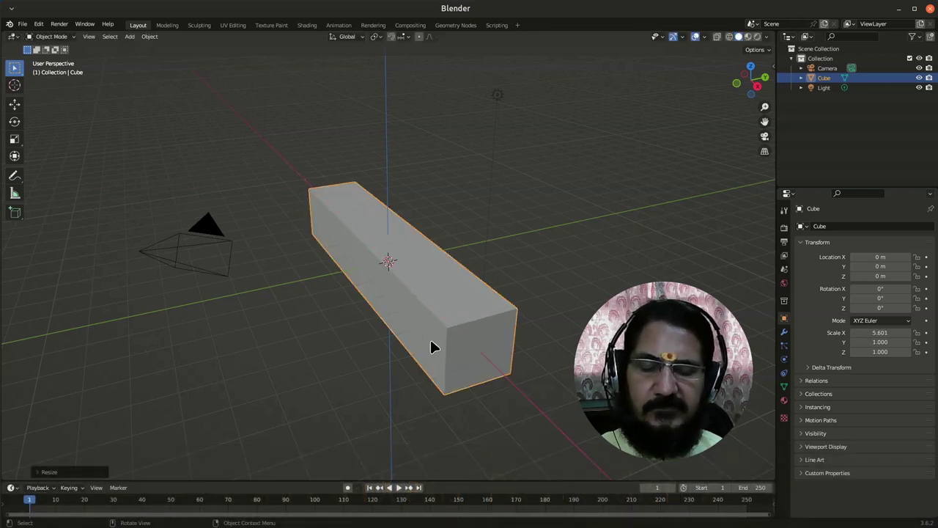
key(ctrl+z)
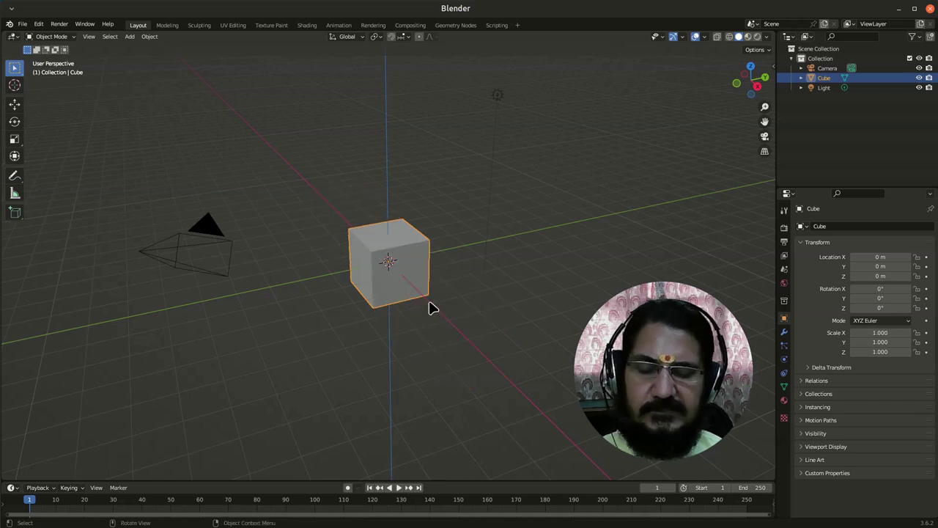
key(s)
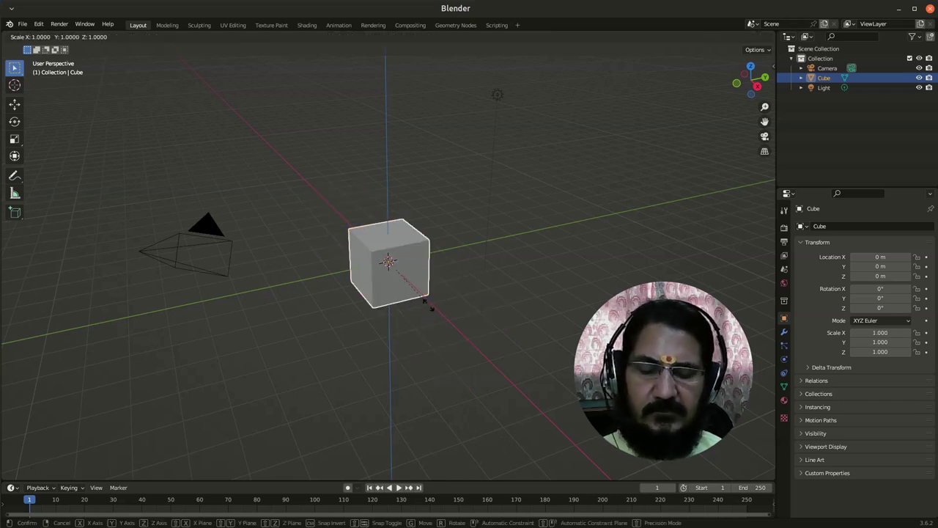
key(y)
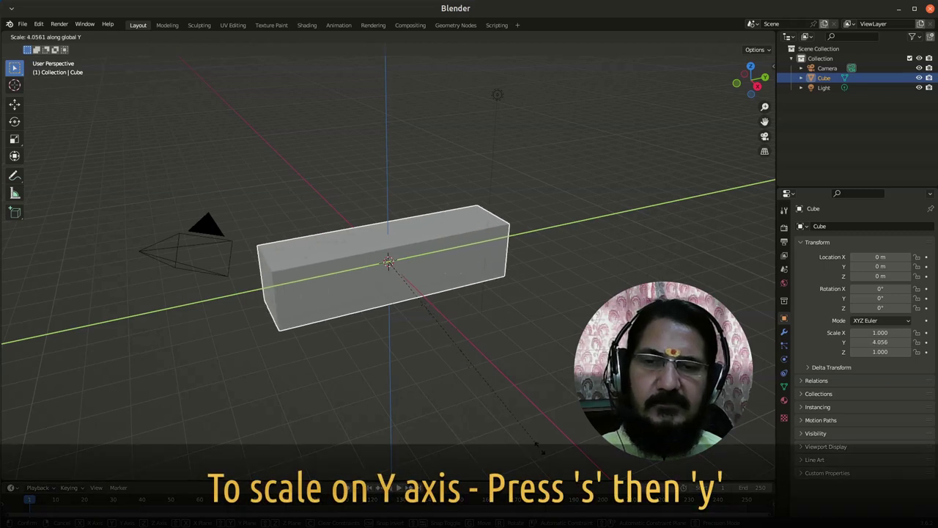
click(543, 454)
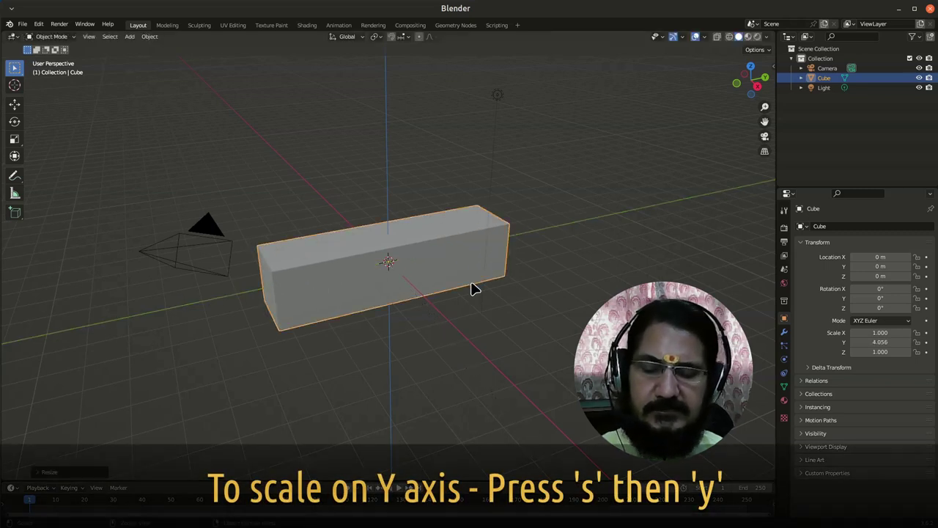
key(ctrl+z)
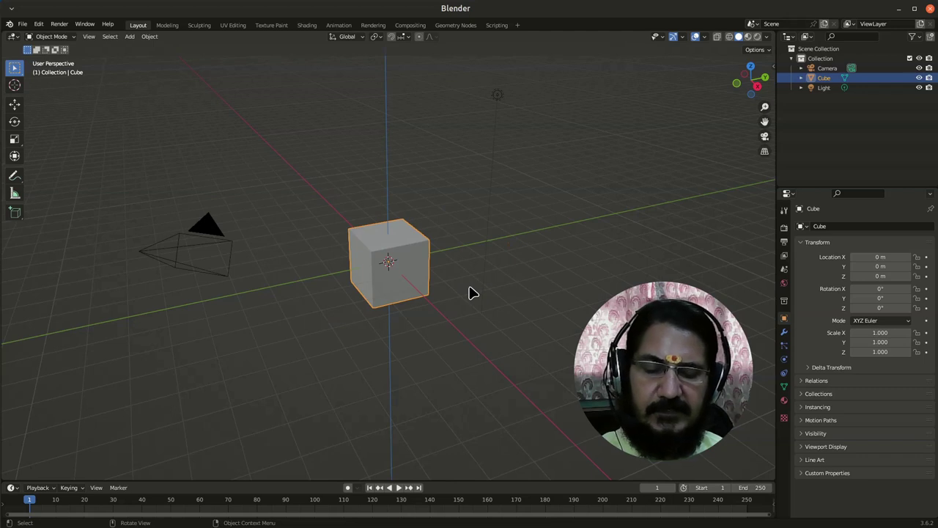
Stretch the cube along Z only to a scale of 2.895
key(s)
key(z)
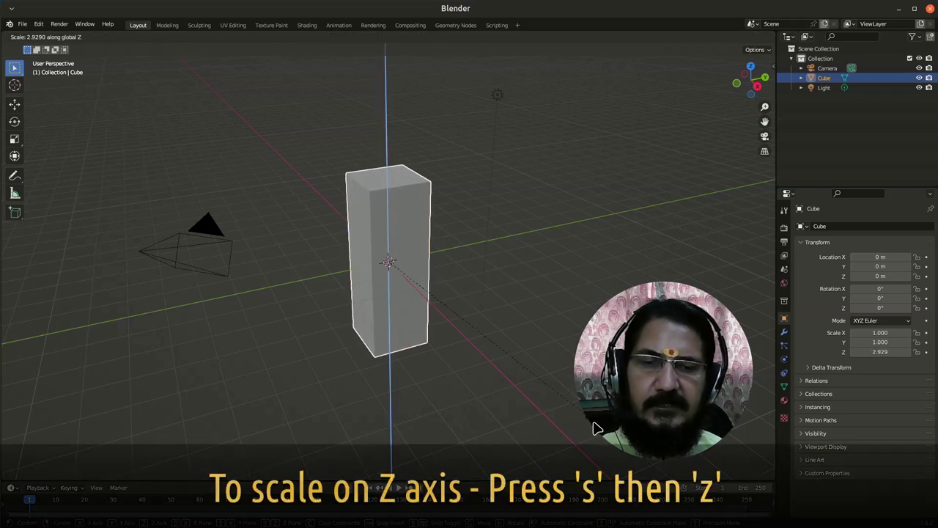
click(570, 434)
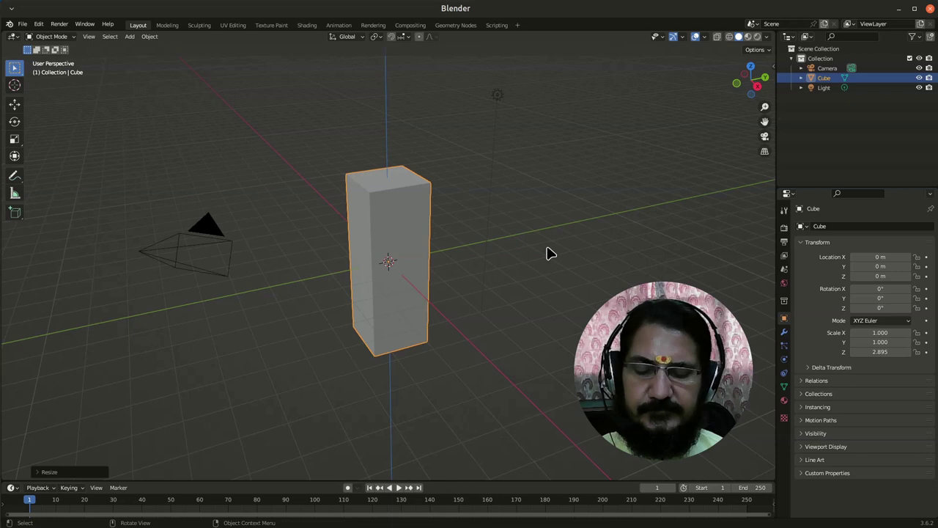
Undo the vertical stretch and enlarge the cube along Y and Z with X locked
key(ctrl+z)
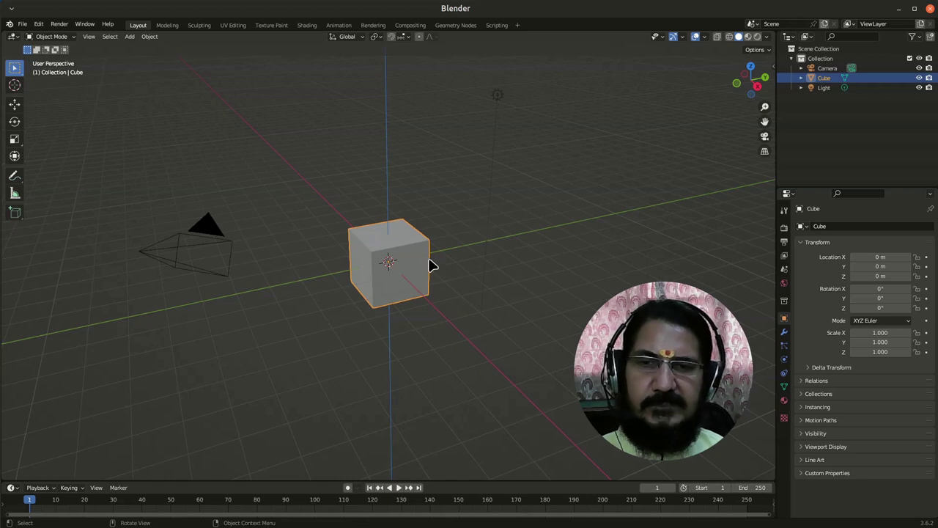
key(s)
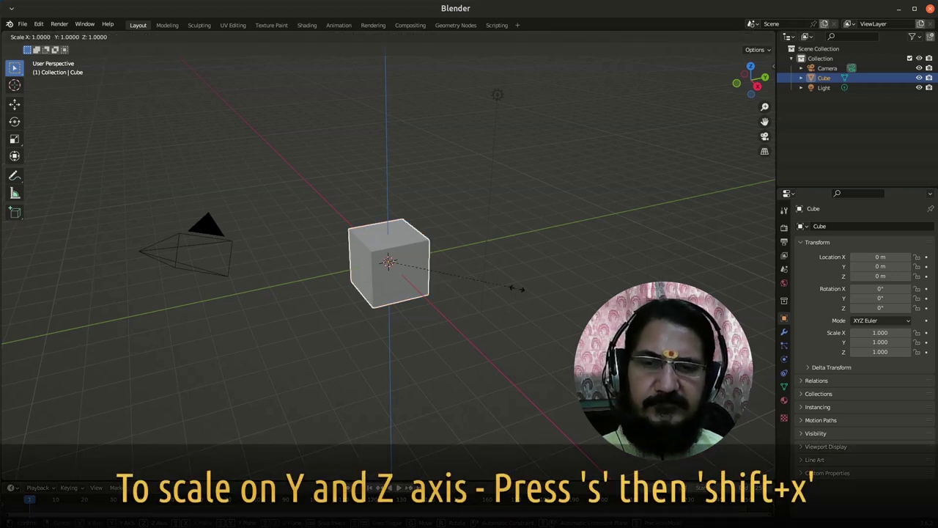
key(shift+x)
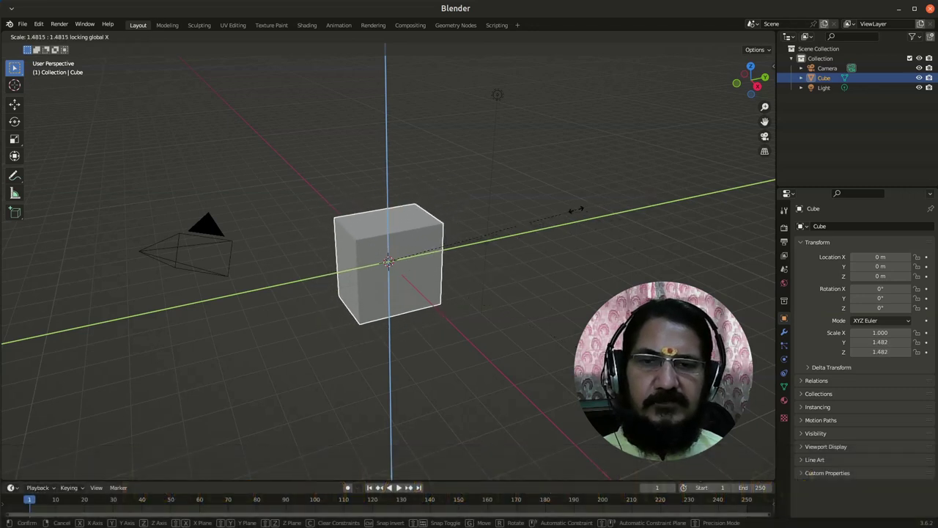
click(608, 209)
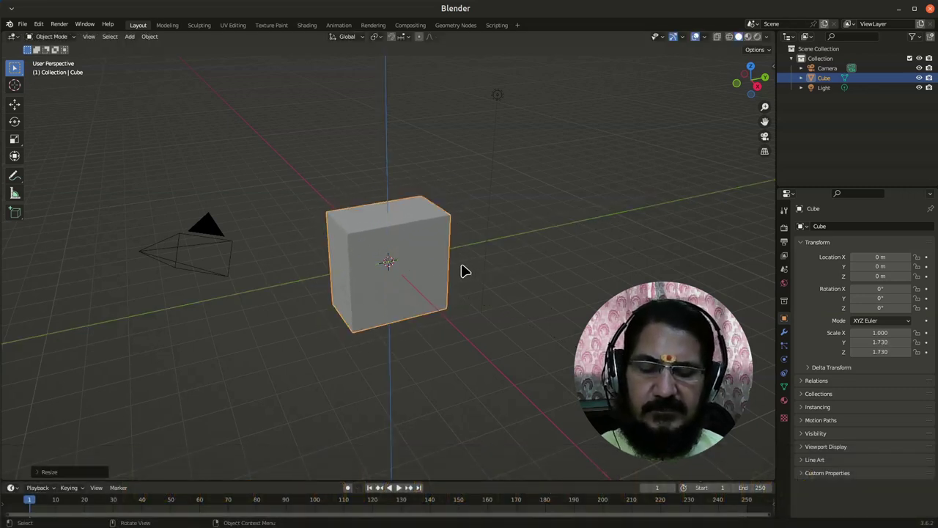
Enlarge the cube along X and Z, then resize it locked to X and Y
key(s)
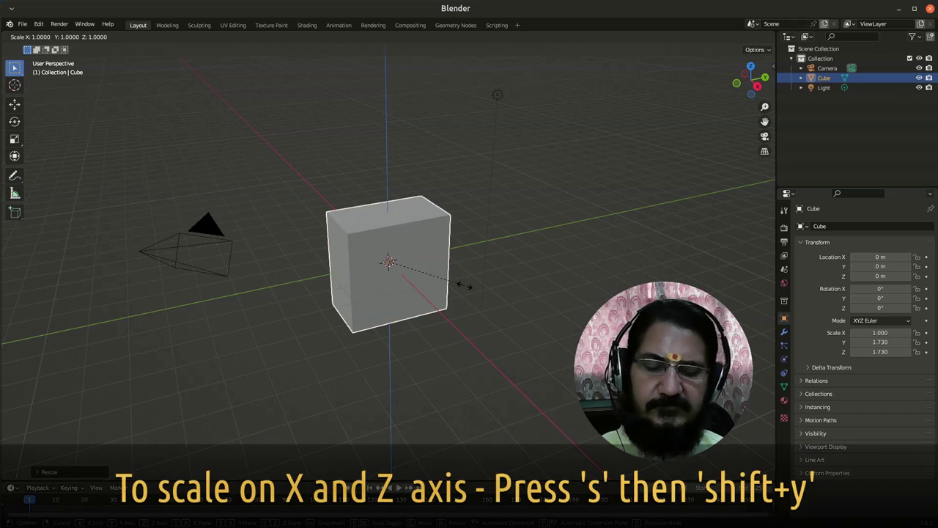
key(shift+y)
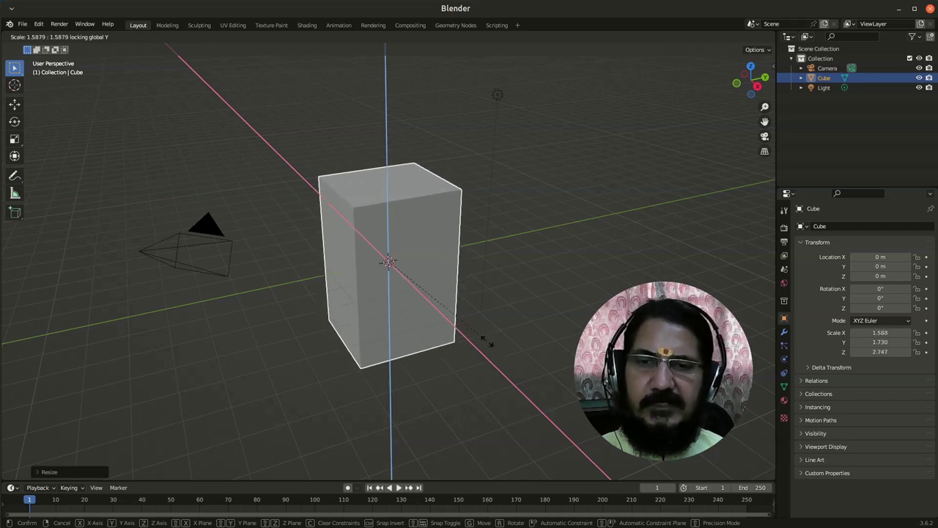
click(486, 342)
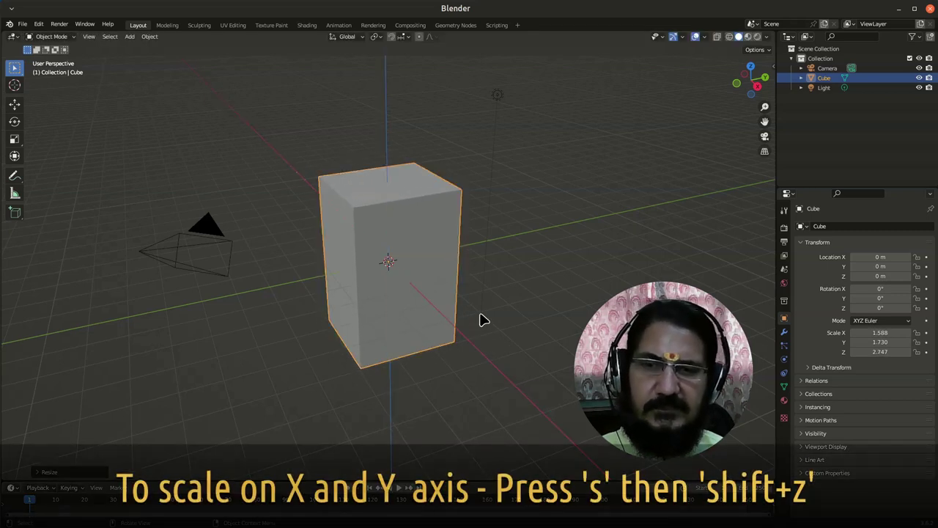
key(s)
key(shift+z)
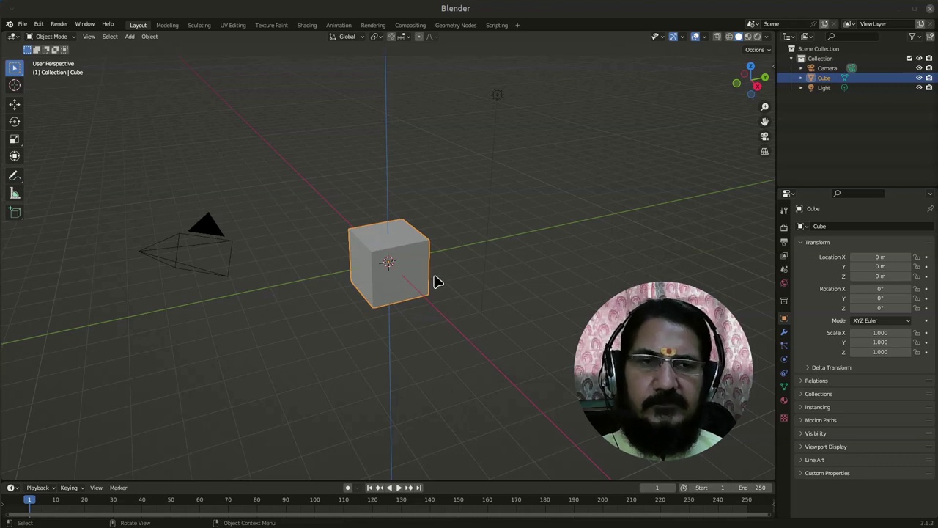
Show the sidebar Transform panel with the cube's location, rotation, scale and 2 m dimensions
click(773, 68)
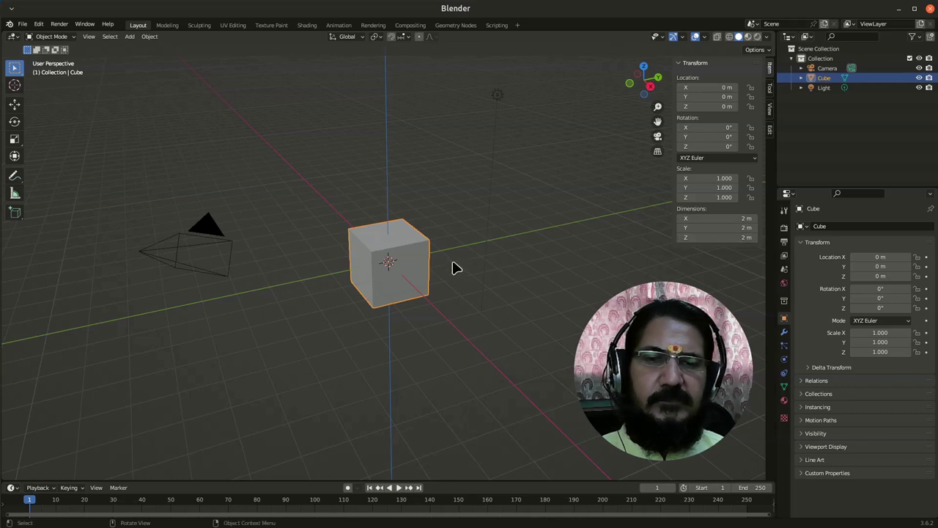
Switch to front view, zoom in, trial-scale the cube to about 1.95, then clear scale
key(KP_1)
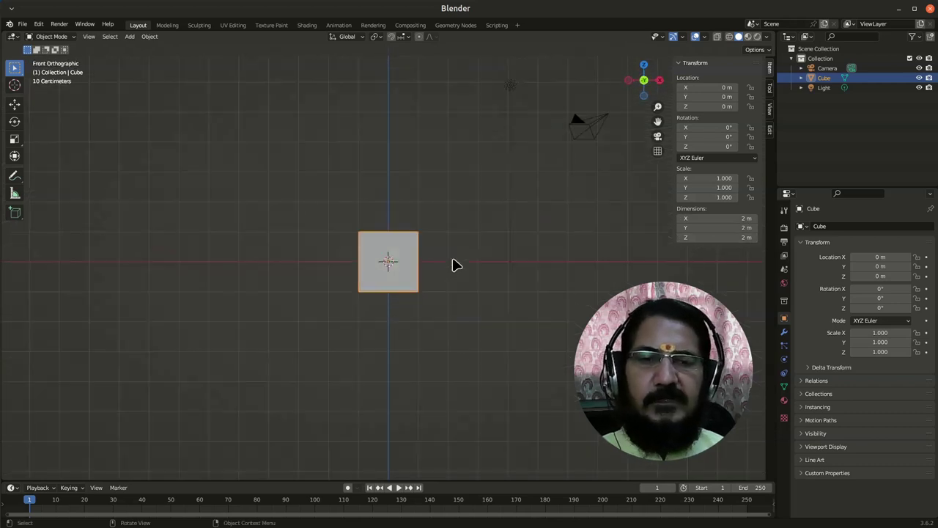
scroll(447, 271, up, 1)
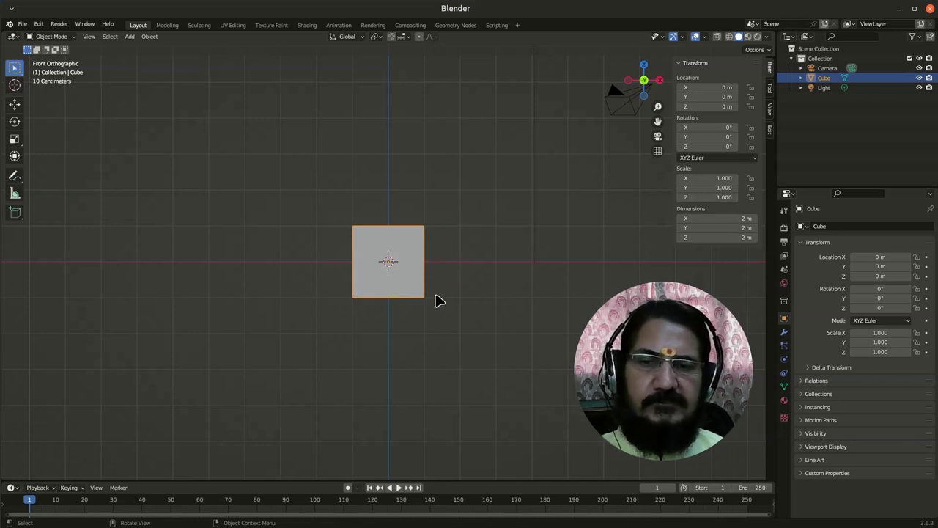
key(s)
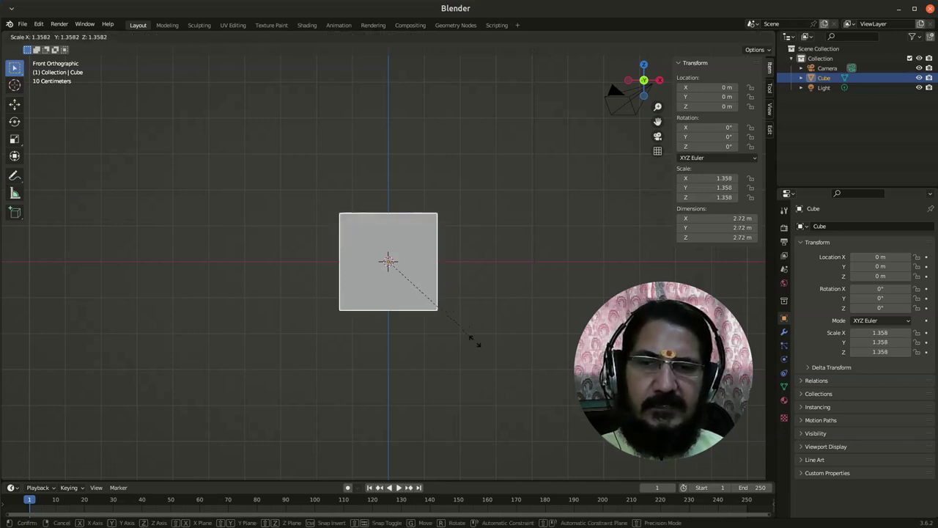
click(500, 388)
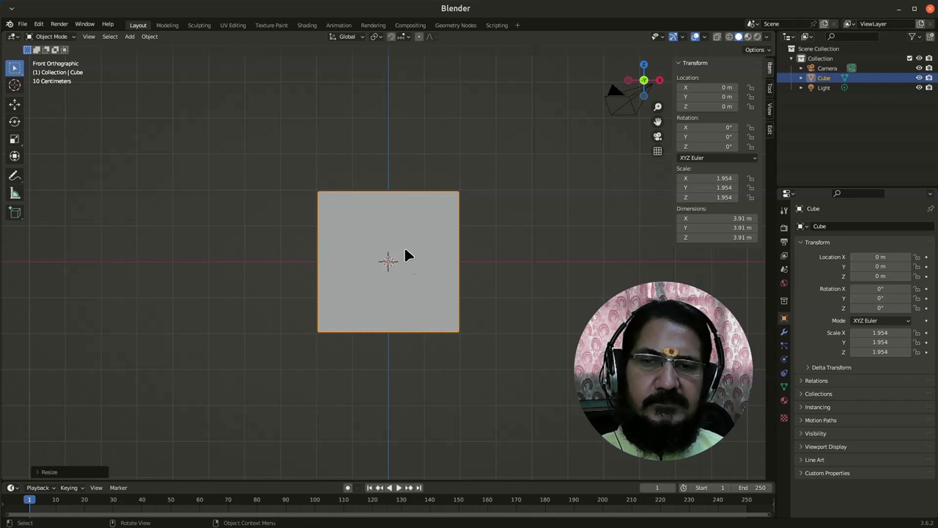
key(alt+s)
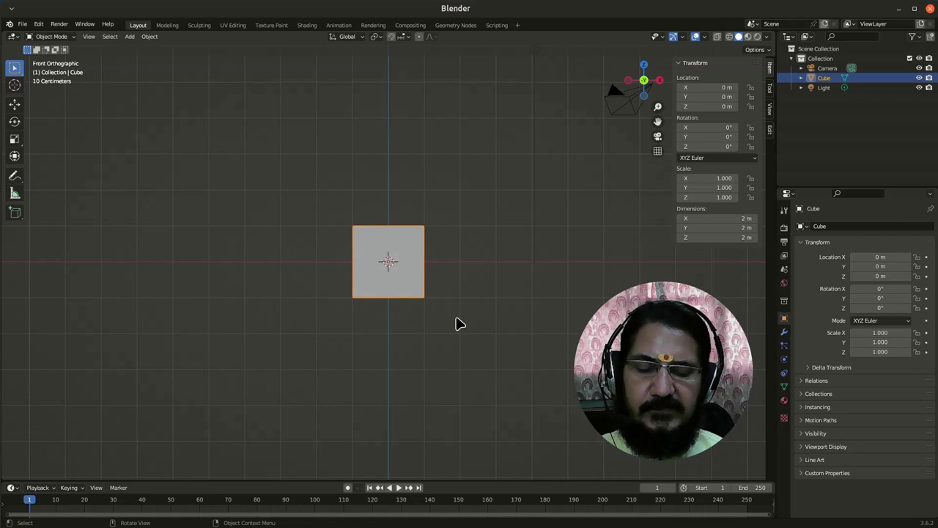
Cancel a Z-only resize, then scale the cube uniformly by a factor of 2
key(s)
key(z)
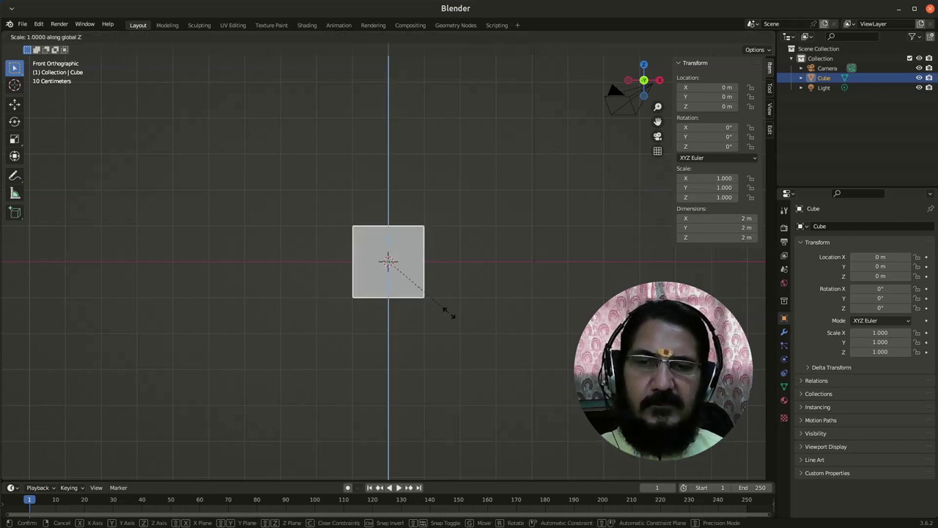
key(Escape)
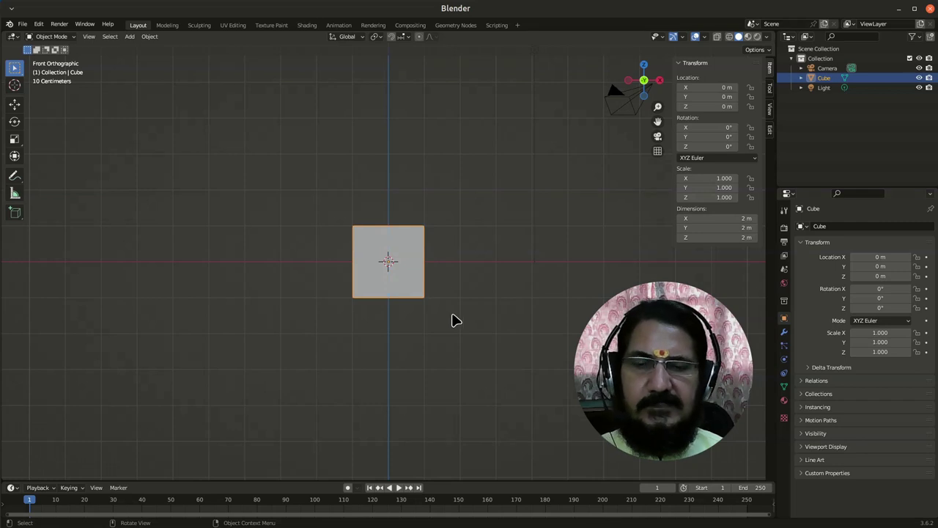
middle_drag(452, 321, 479, 325)
key(s)
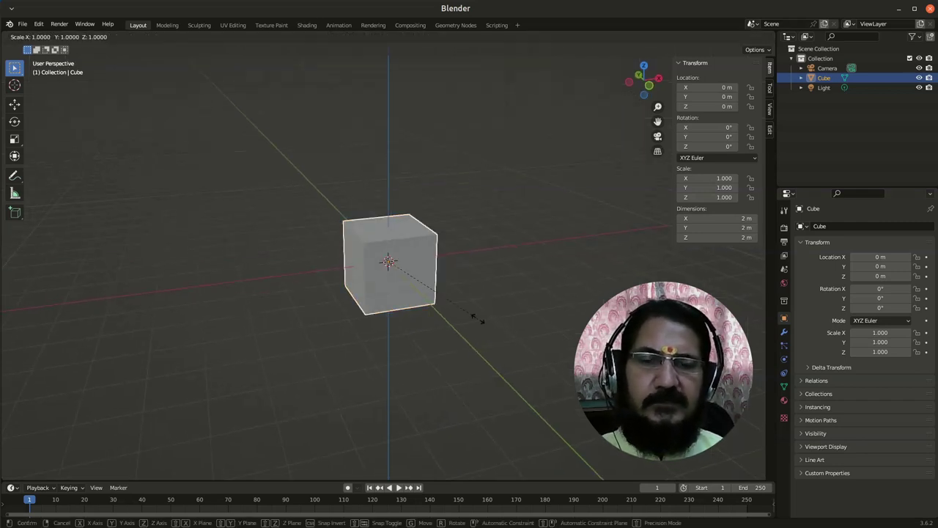
key(2)
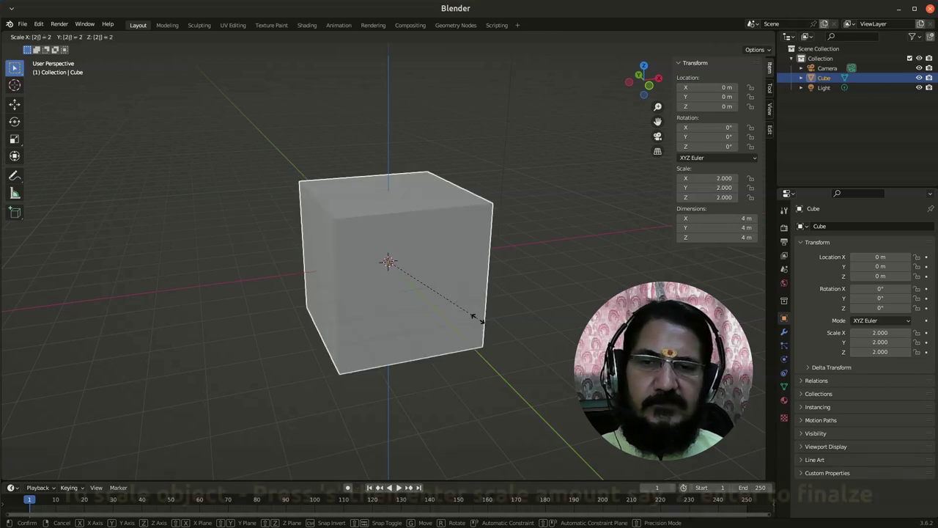
key(Return)
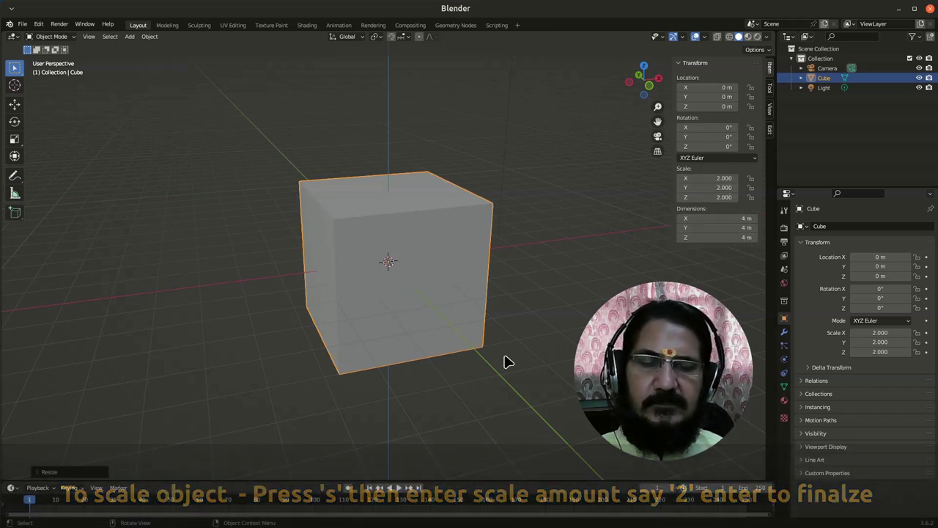
Check the doubled cube from front, right and top views, ending in front view
key(KP_1)
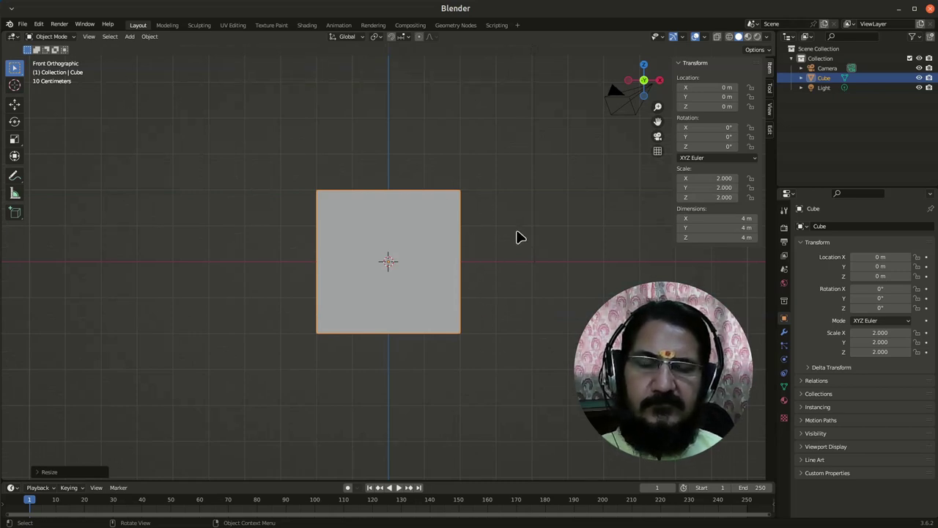
middle_drag(513, 282, 490, 220)
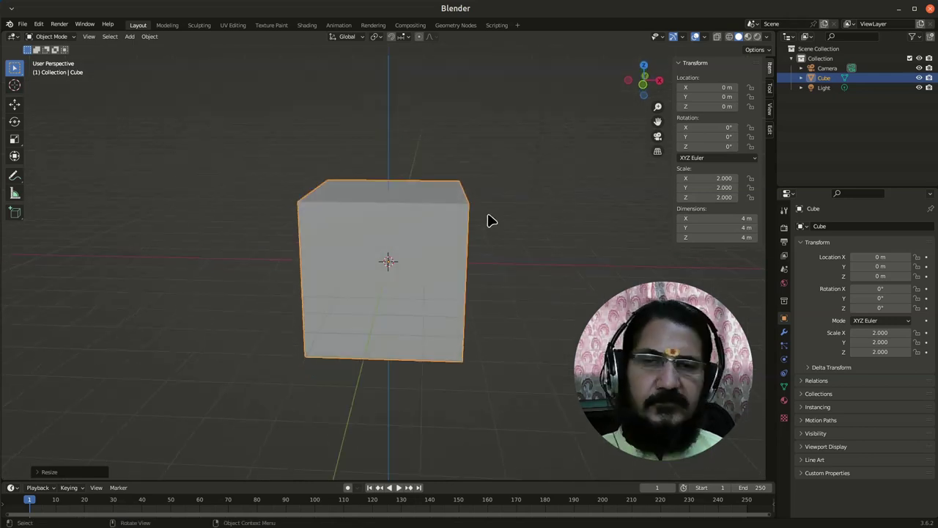
key(KP_3)
key(KP_7)
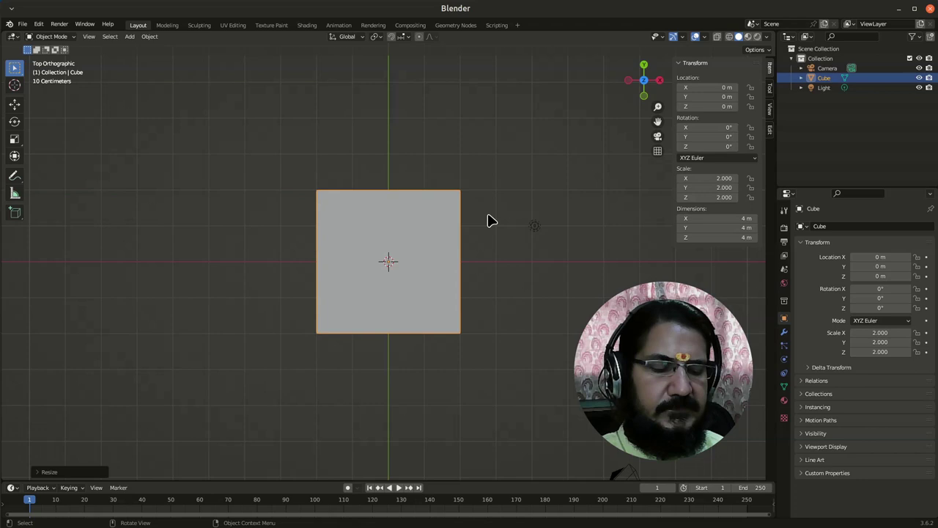
key(KP_1)
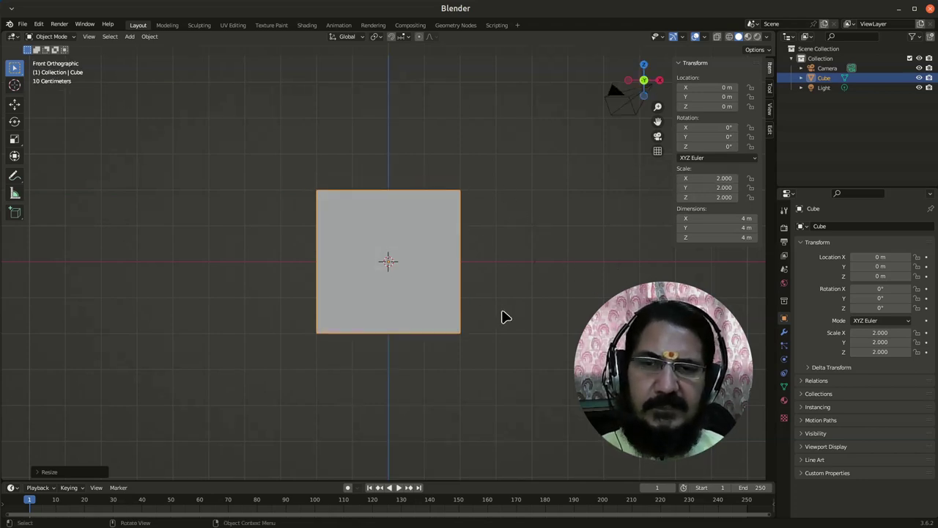
Scale the cube by 2 again to scale 4, then orbit and zoom out
text(s2)
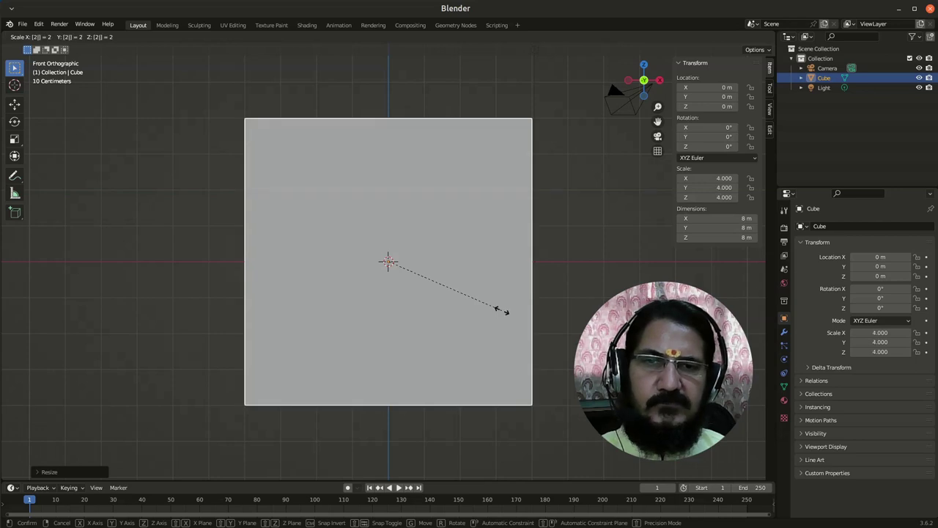
key(Return)
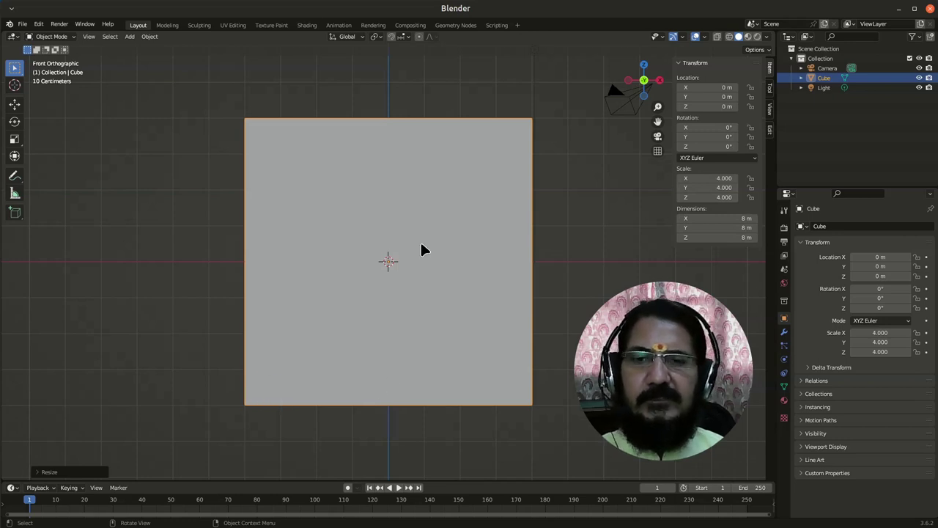
mouse_move(421, 247)
middle_down()
mouse_move(453, 192)
mouse_move(423, 249)
middle_up()
scroll(423, 249, down, 5)
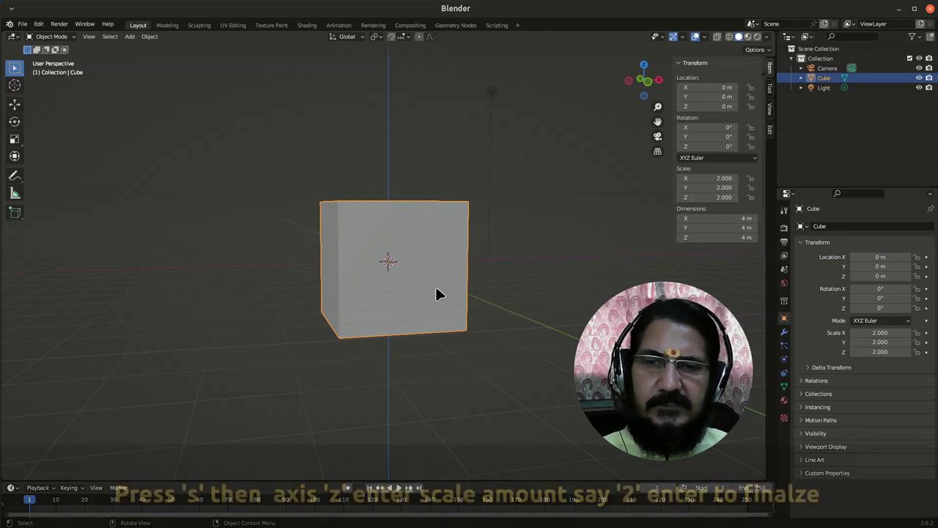
Double the cube's height along Z, then undo it
key(s)
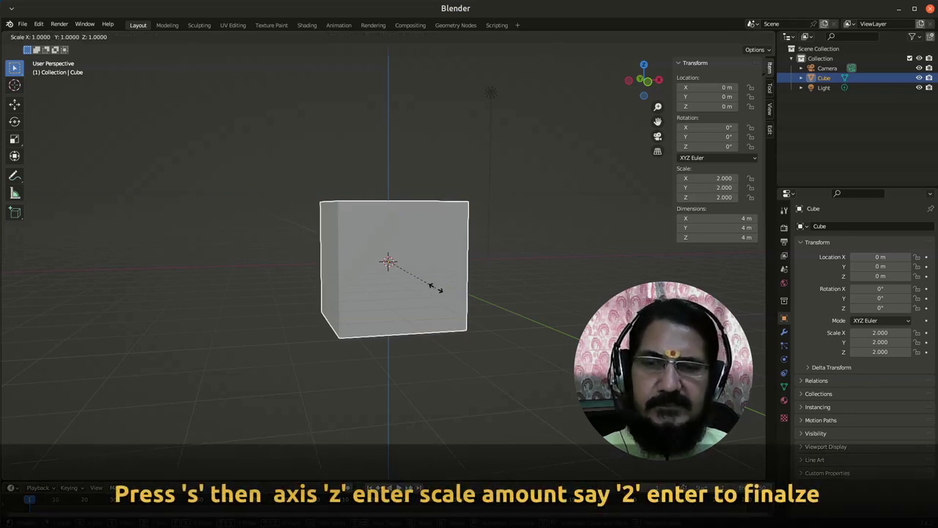
text(z)
text(2)
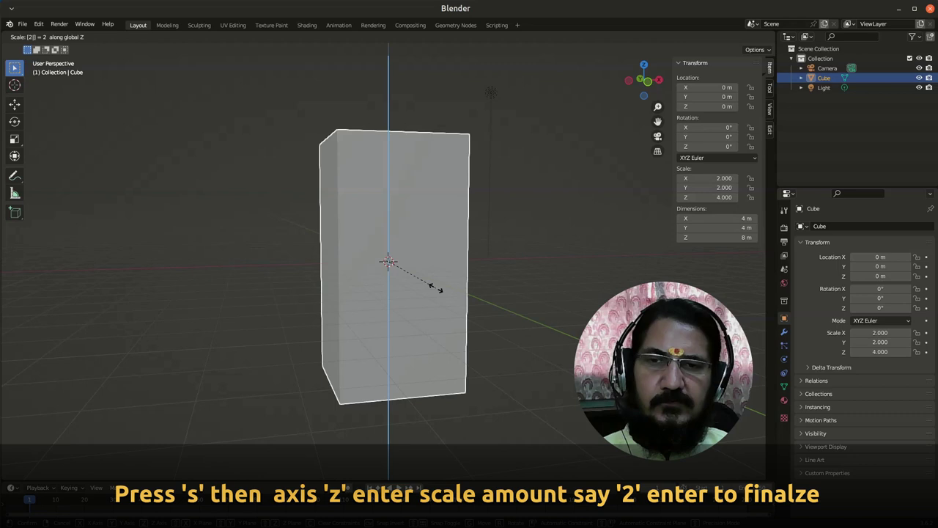
key(Return)
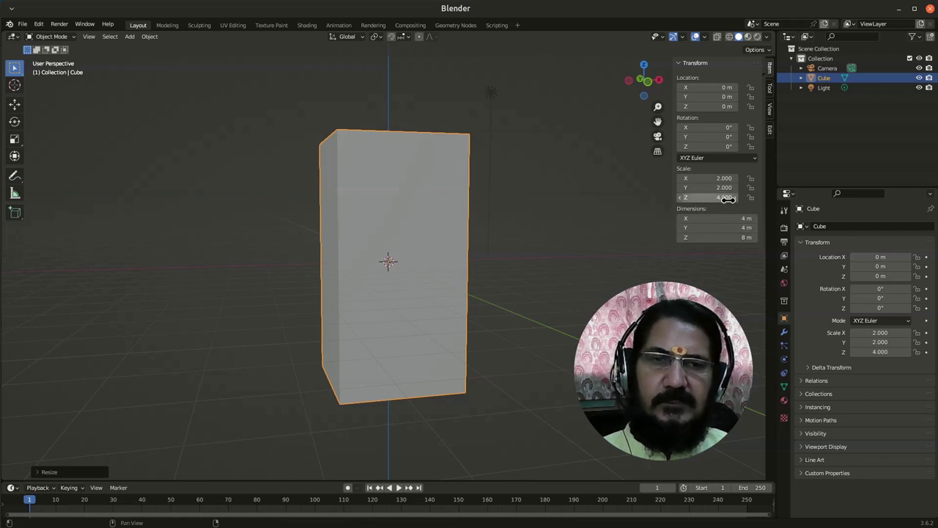
key(ctrl+z)
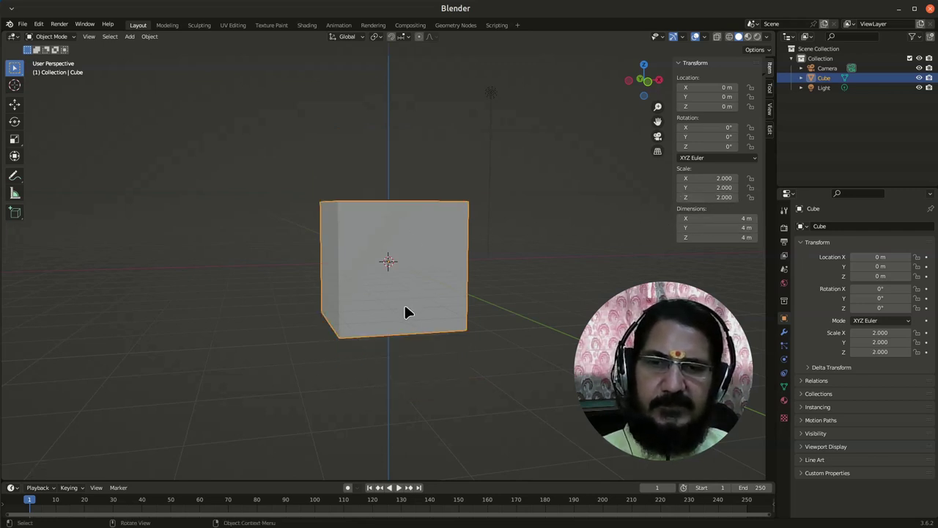
Triple the cube along X and then Y, look down on it, then undo the stretches
key(s)
key(x)
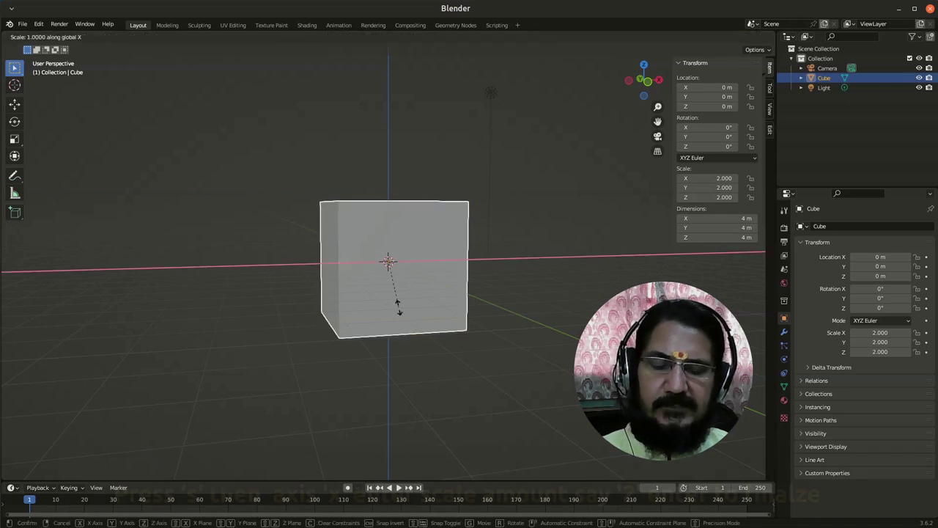
key(3)
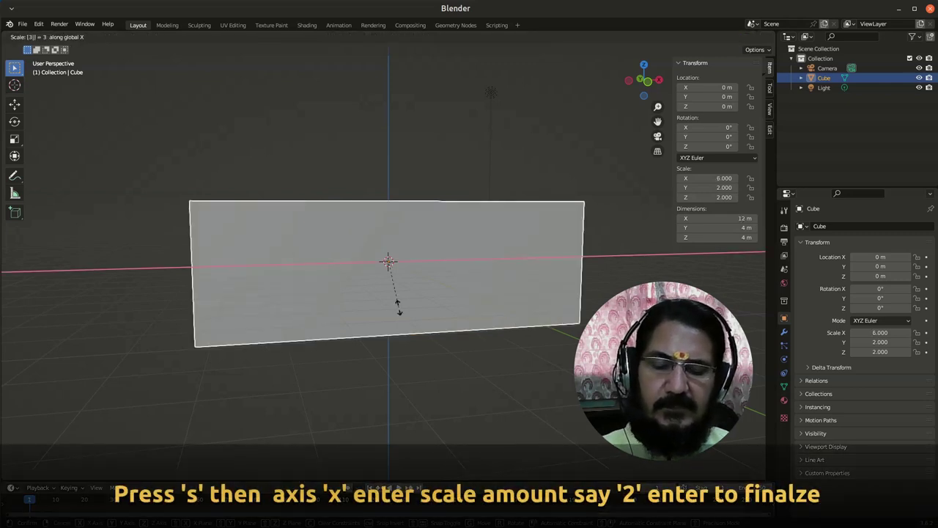
key(Return)
key(s)
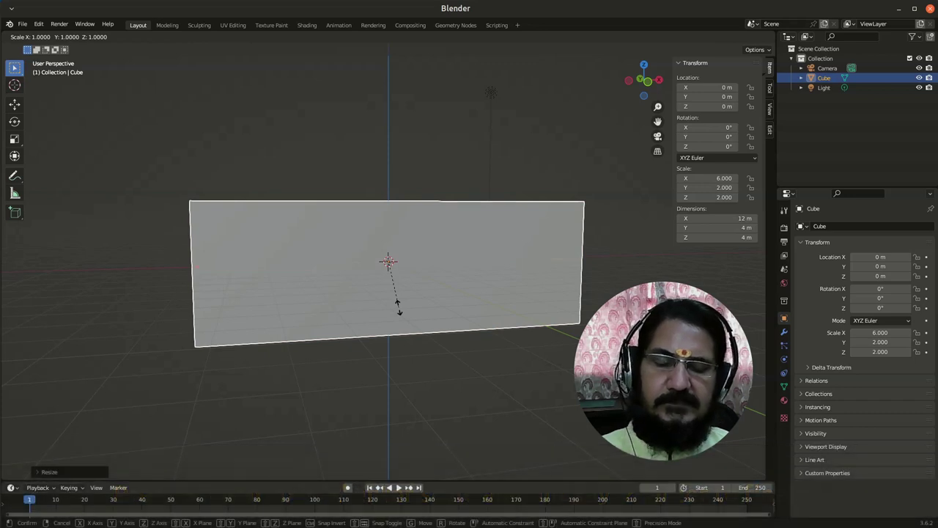
text(y)
text(3)
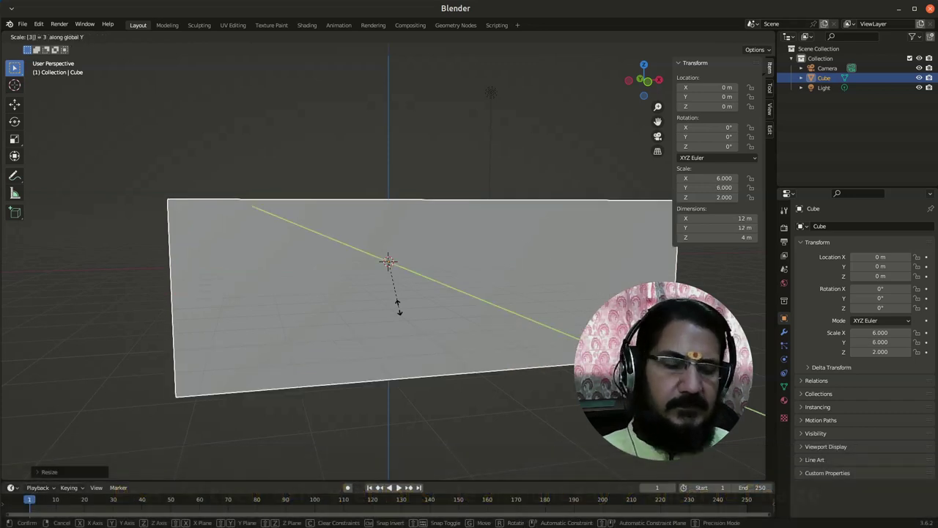
key(Return)
middle_drag(360, 251, 360, 308)
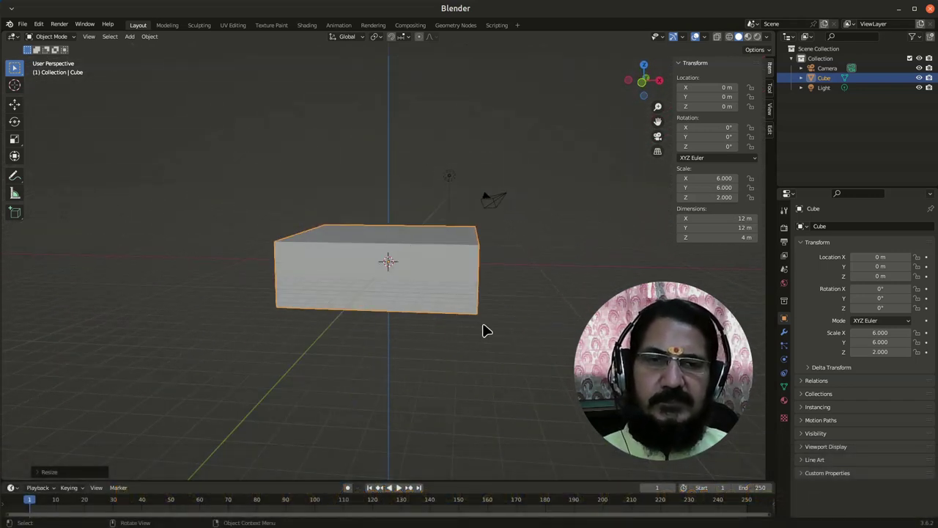
key(ctrl+z)
key(ctrl+z)
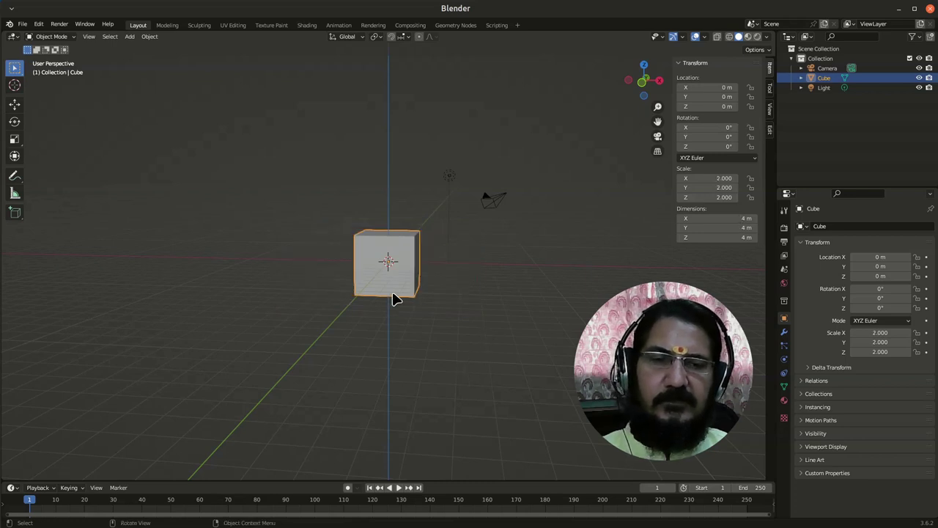
Zoom in and orbit to see the 4 m cube's right side
scroll(400, 301, up, 4)
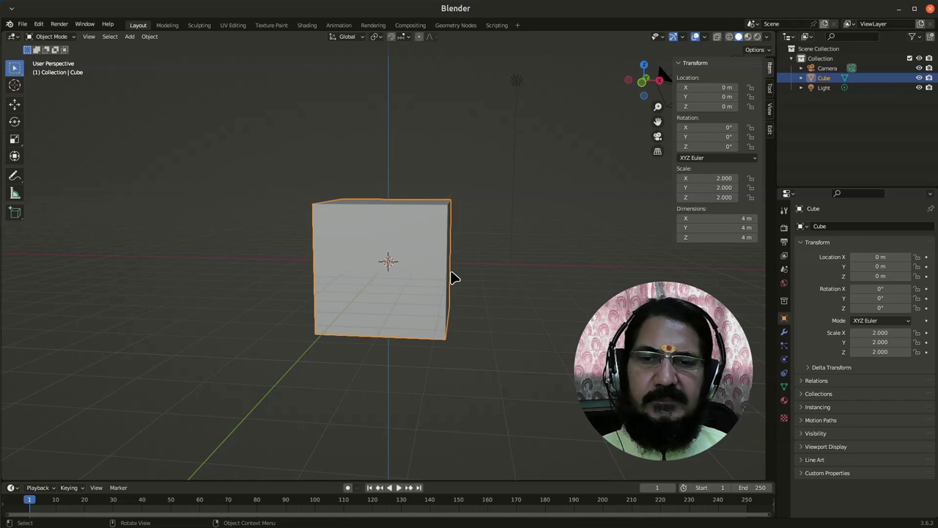
scroll(452, 273, up, 2)
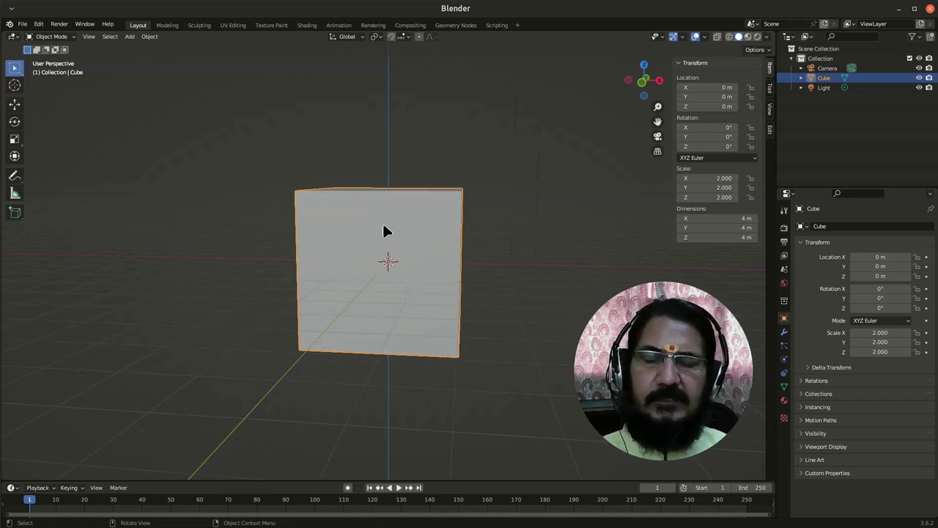
scroll(399, 250, up, 1)
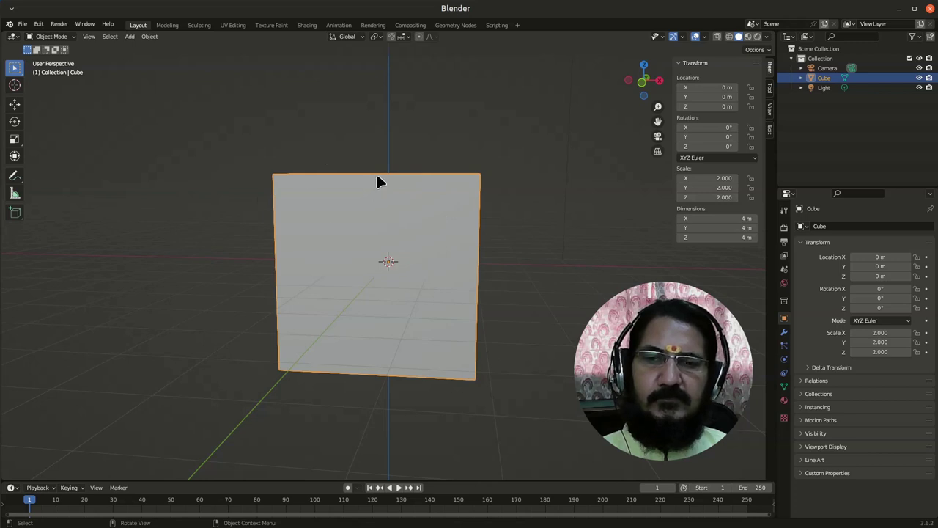
mouse_move(439, 302)
middle_down()
mouse_move(457, 291)
mouse_move(423, 298)
mouse_move(427, 304)
middle_up()
Cancel a trial -2 scale, then centre the cube in Front Orthographic view
key(s)
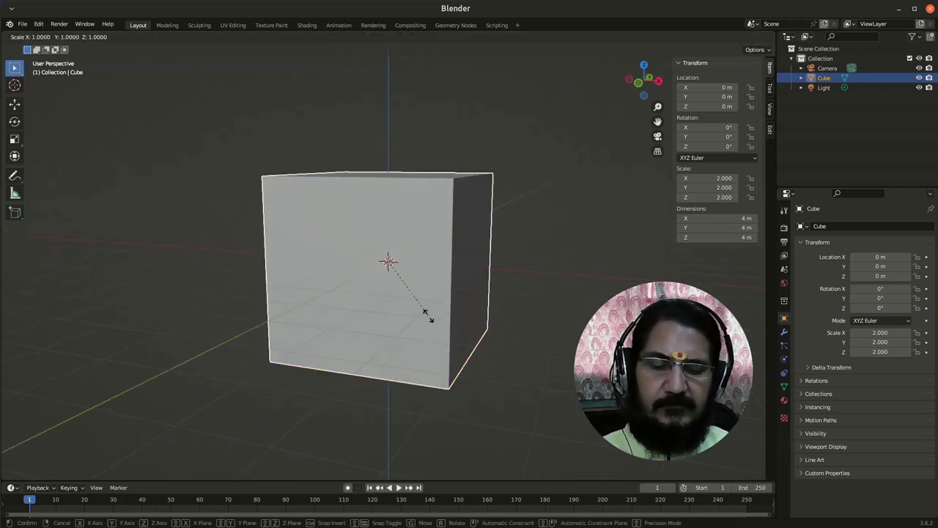
text(-2)
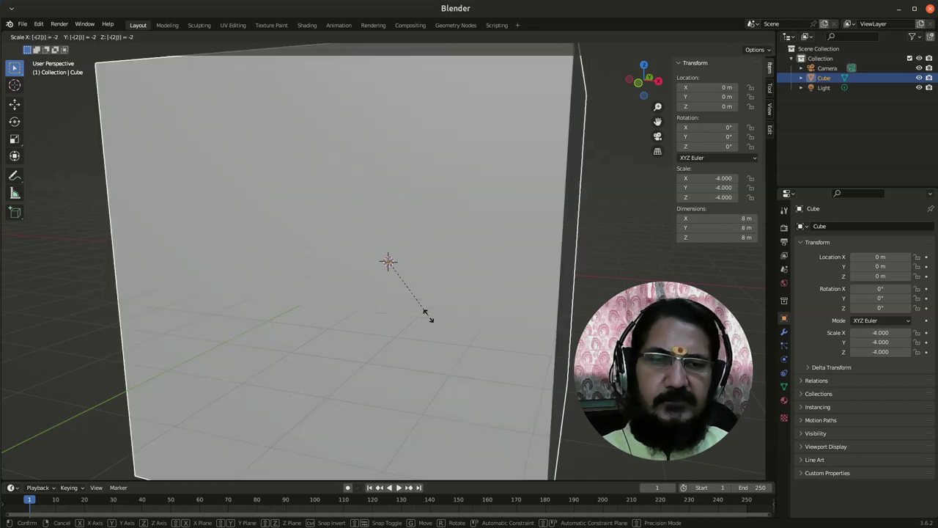
key(Escape)
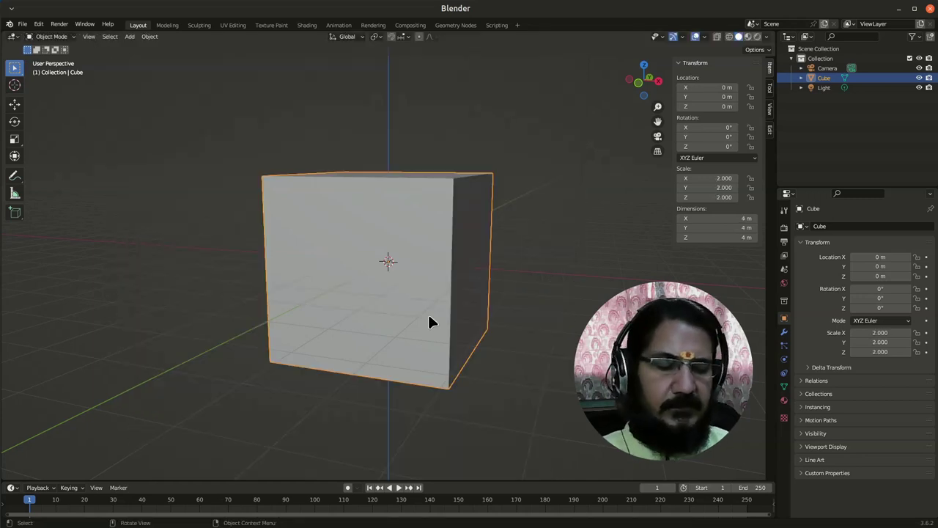
key(KP_1)
shift+middle_drag(458, 357, 442, 325)
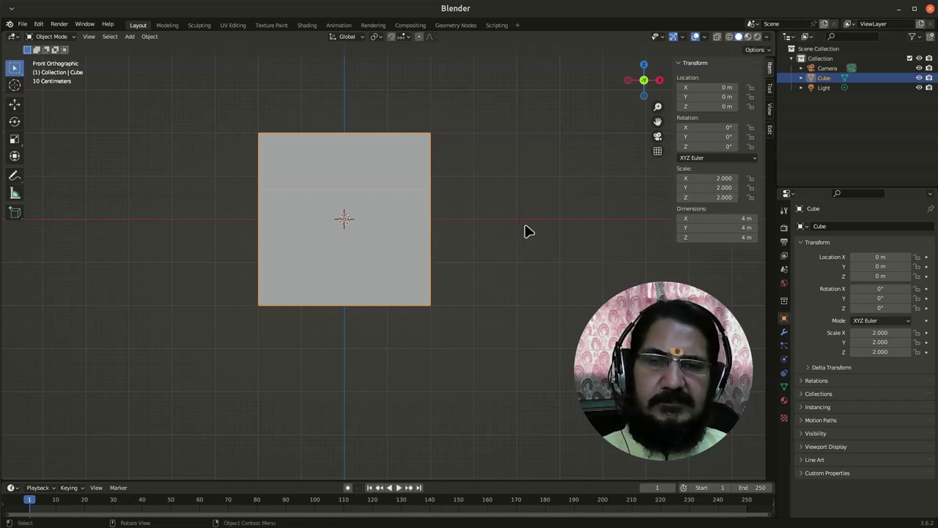
Set the cube's Scale X, Y and Z to 1 in the N-panel
click(714, 180)
text(1)
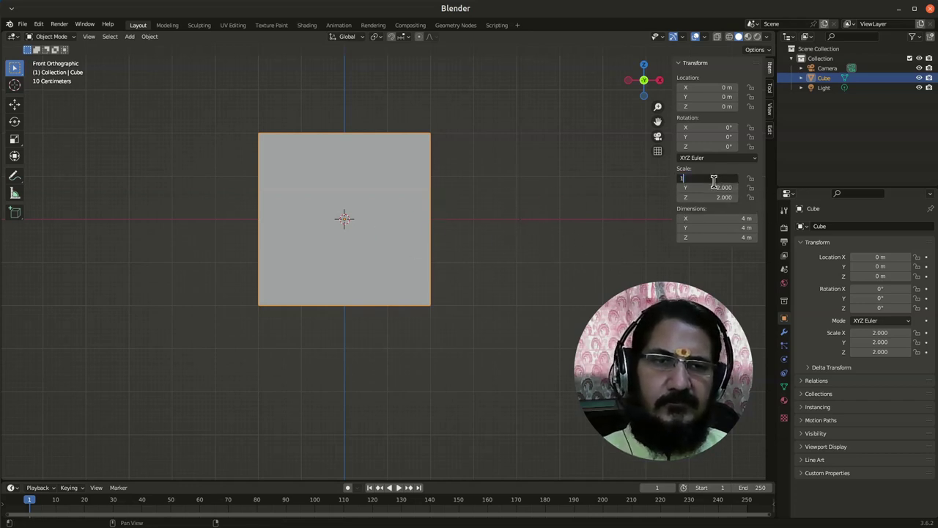
key(Return)
click(717, 187)
text(1)
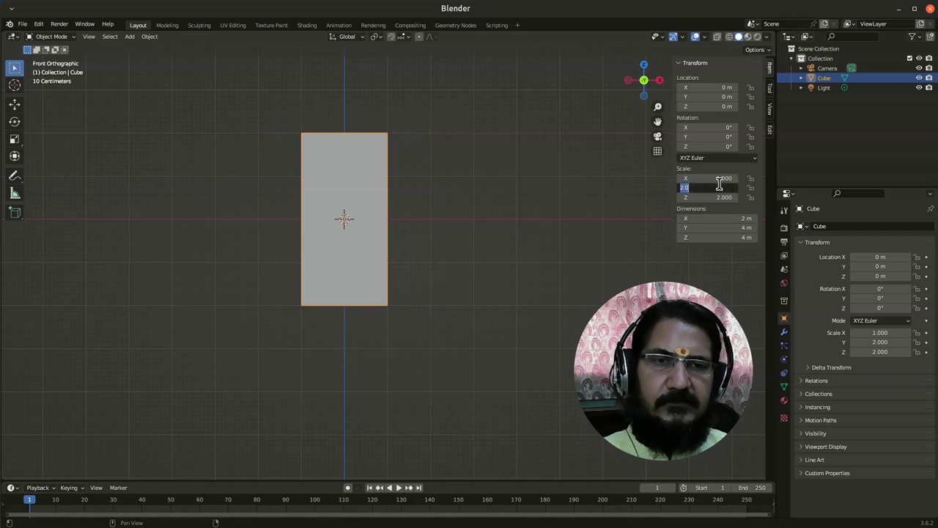
key(Return)
click(725, 196)
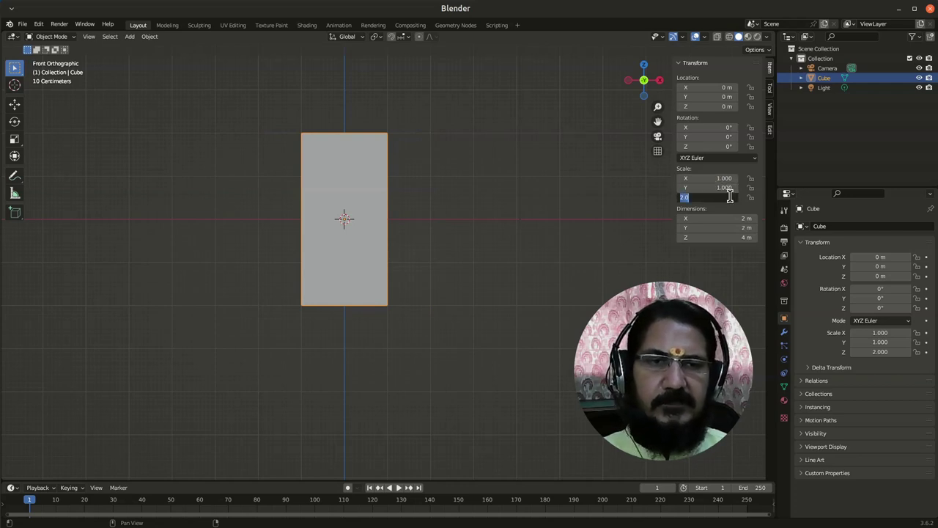
text(1)
key(Return)
Set the cube's Dimensions X, Y and Z to 1 m each, then recentre the view
scroll(388, 262, up, 6)
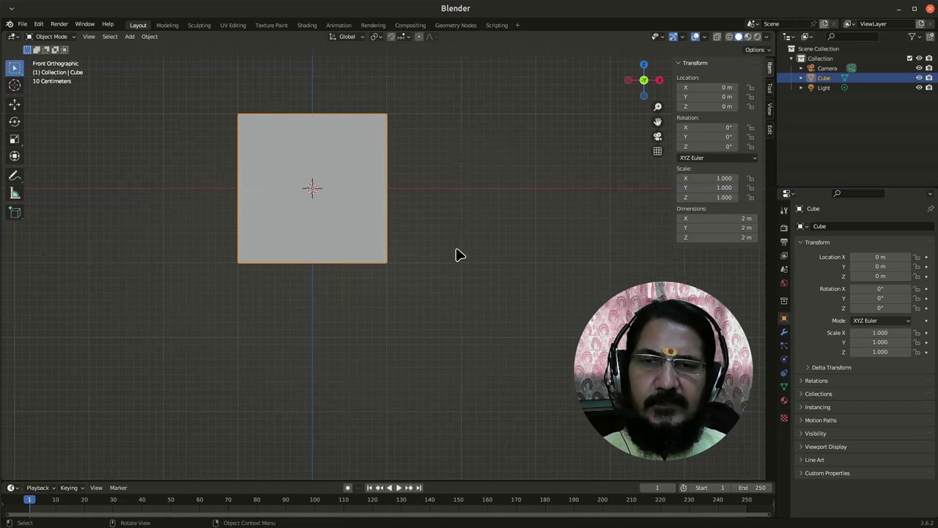
shift+scroll(441, 300, up, 2)
shift+scroll(450, 256, down, 1)
scroll(467, 283, up, 1)
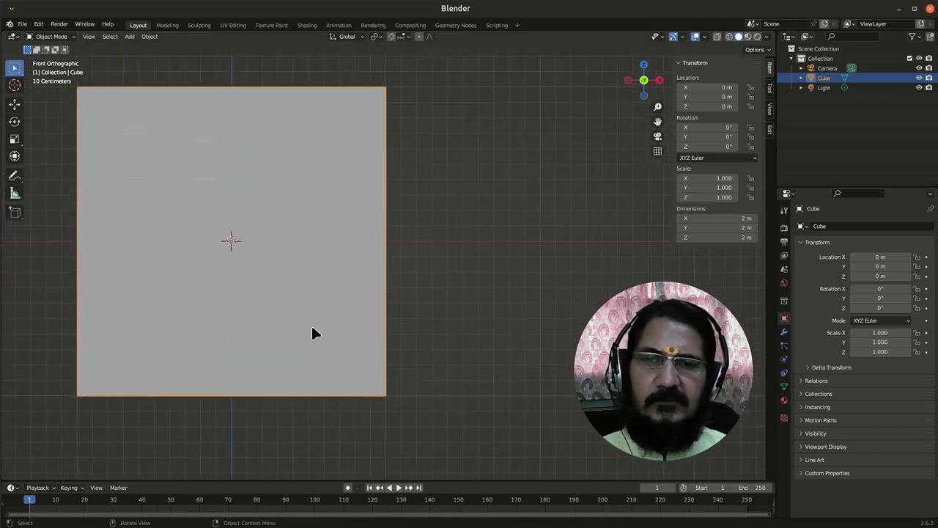
scroll(755, 261, down, 2)
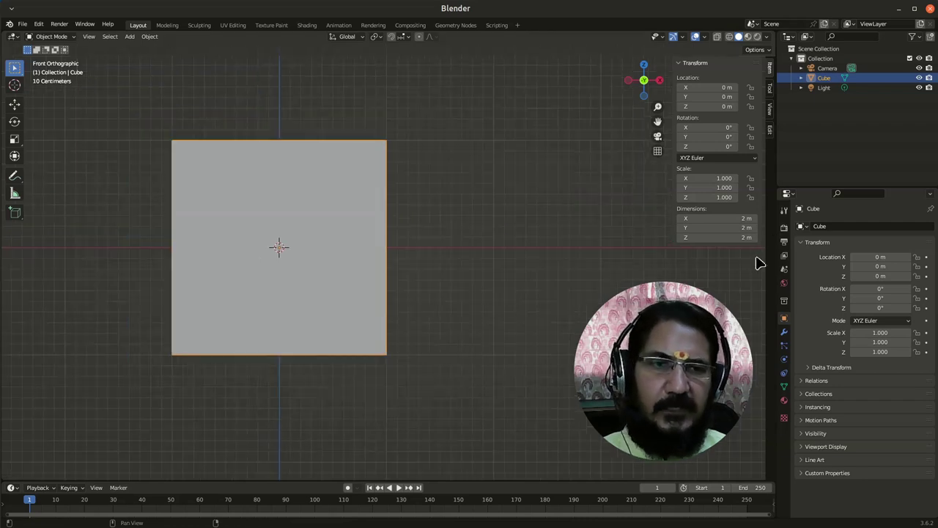
click(736, 217)
text(1)
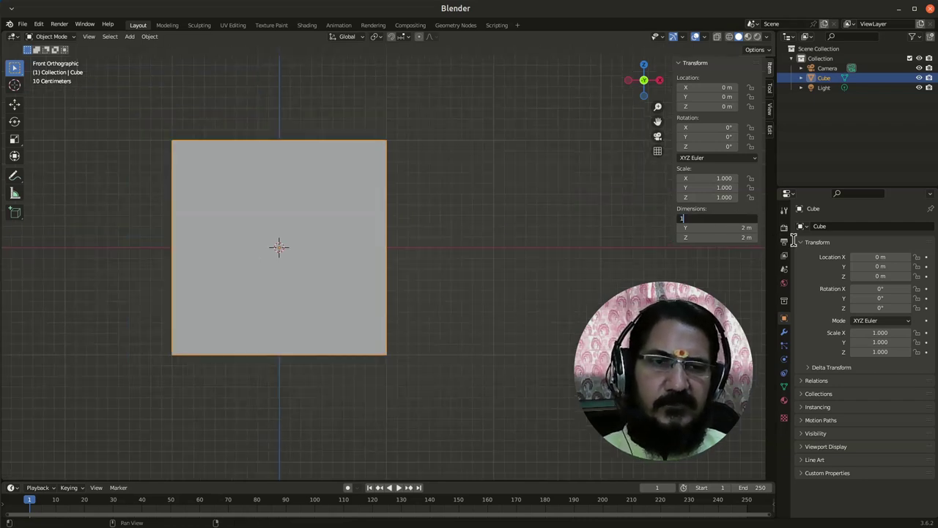
key(Tab)
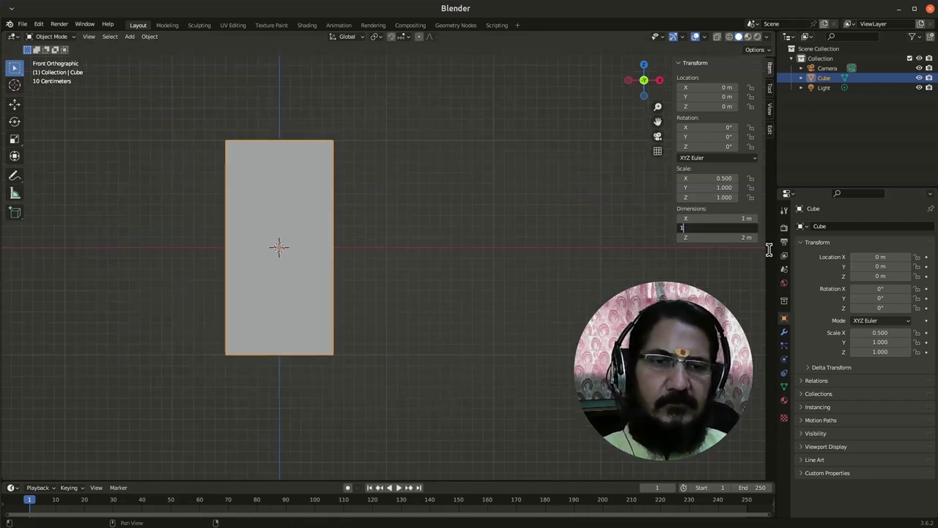
text(1)
key(Tab)
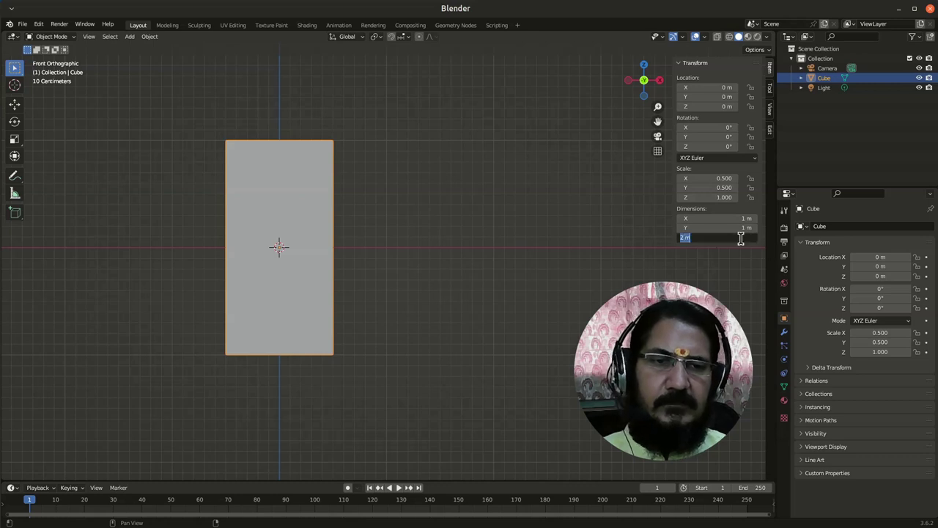
text(1)
key(Return)
scroll(375, 286, up, 2)
shift+middle_drag(329, 295, 320, 262)
scroll(459, 274, up, 1)
shift+middle_drag(459, 275, 431, 260)
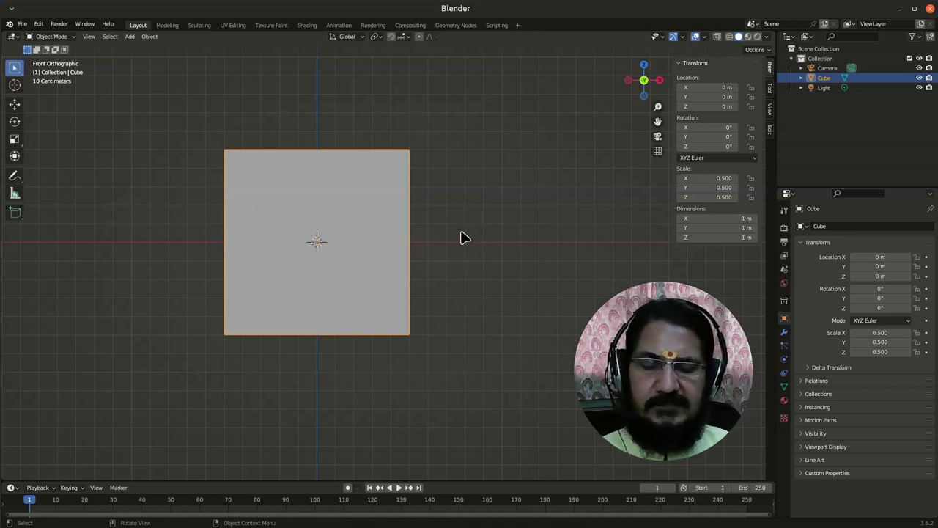
key(s)
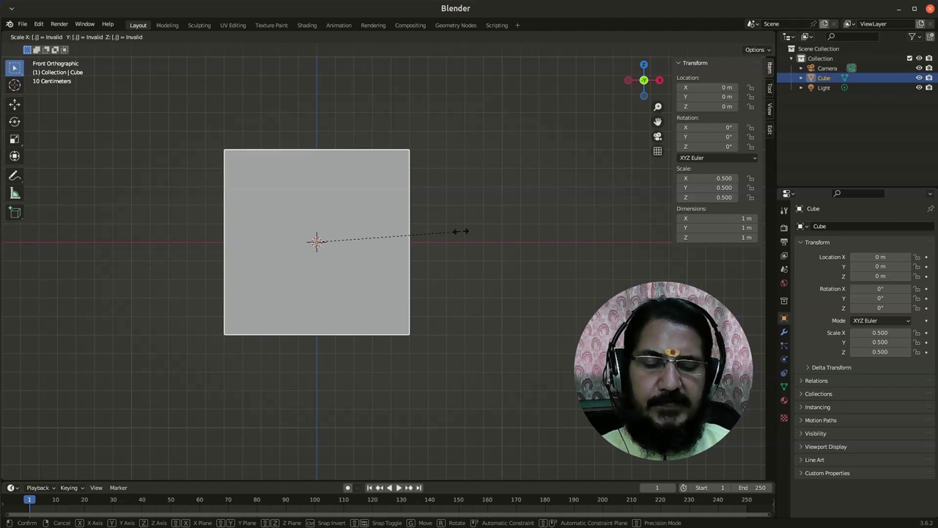
text(0.9)
key(Return)
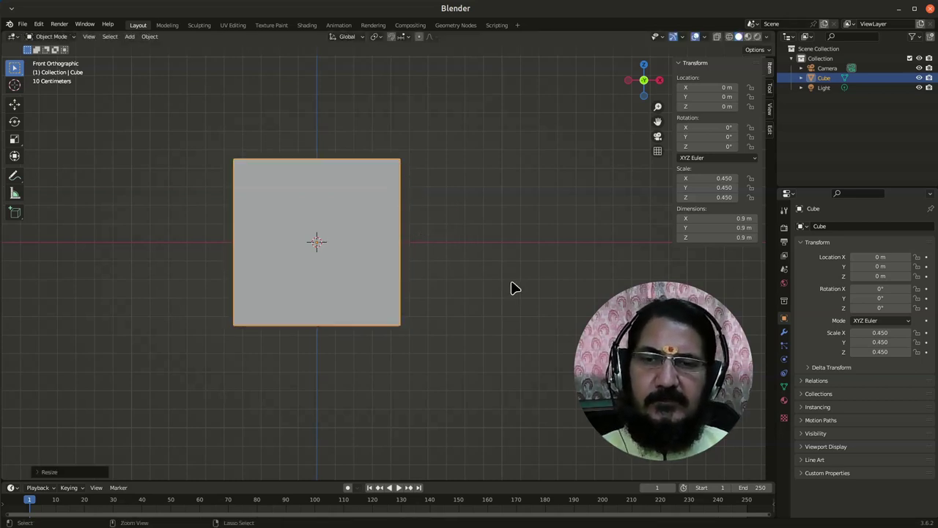
key(ctrl+z)
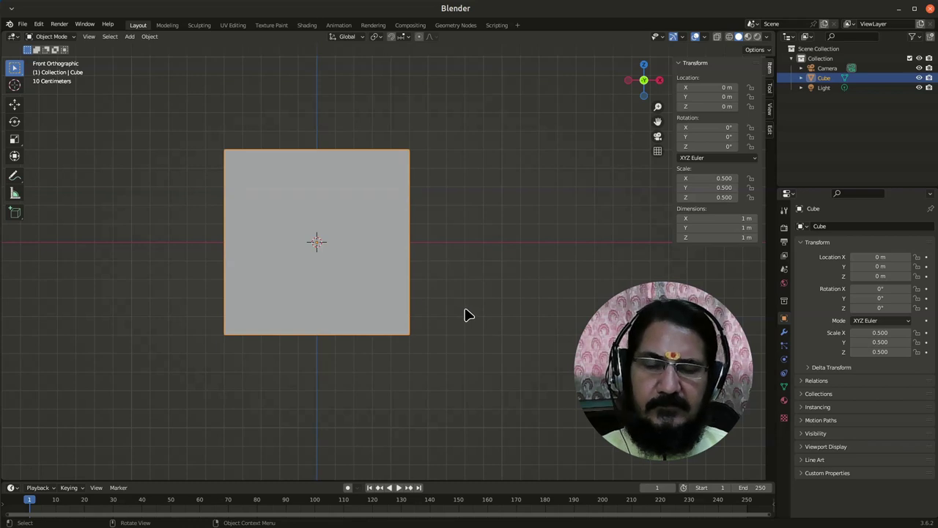
Raise the cube to 0.5 m height and scale it by 0.5
key(g)
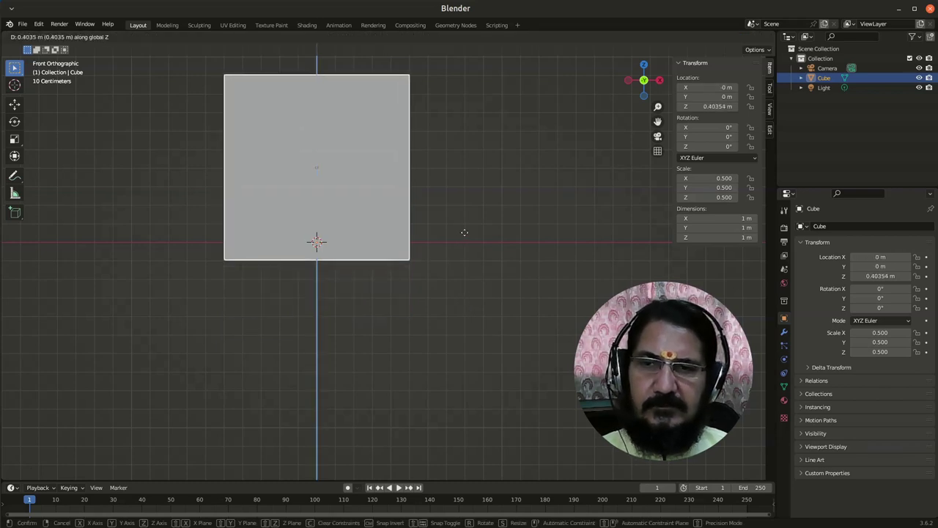
click(467, 228)
shift+middle_drag(395, 317, 440, 379)
key(s)
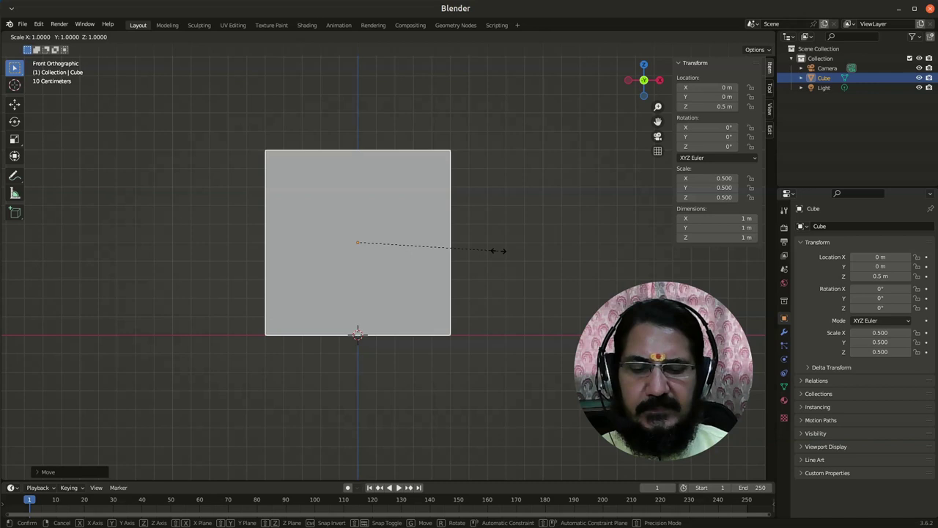
text(0.5)
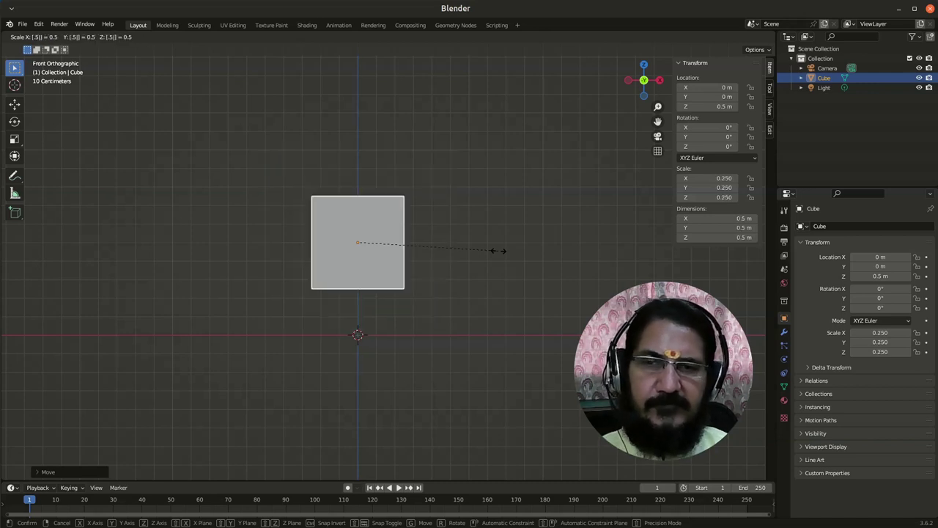
key(Return)
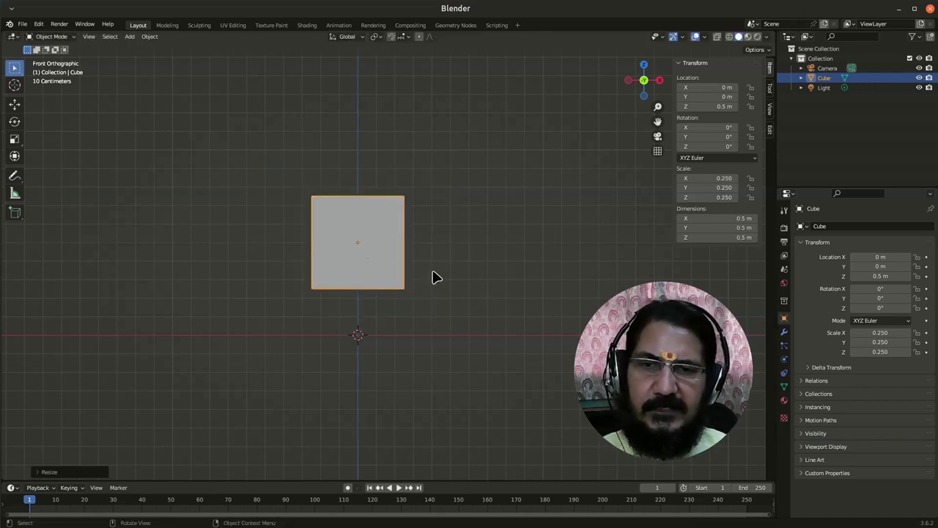
Move the cube down along Z to rest on the ground plane
key(g)
key(z)
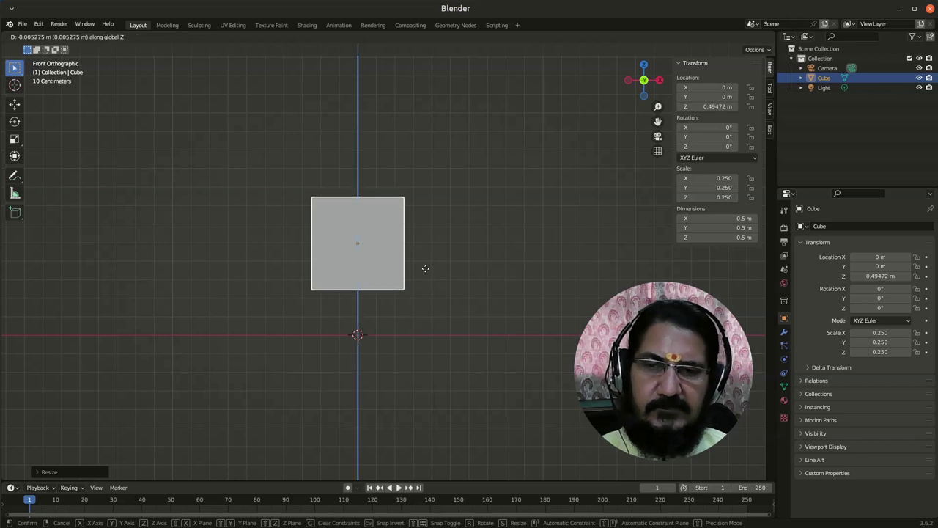
click(426, 312)
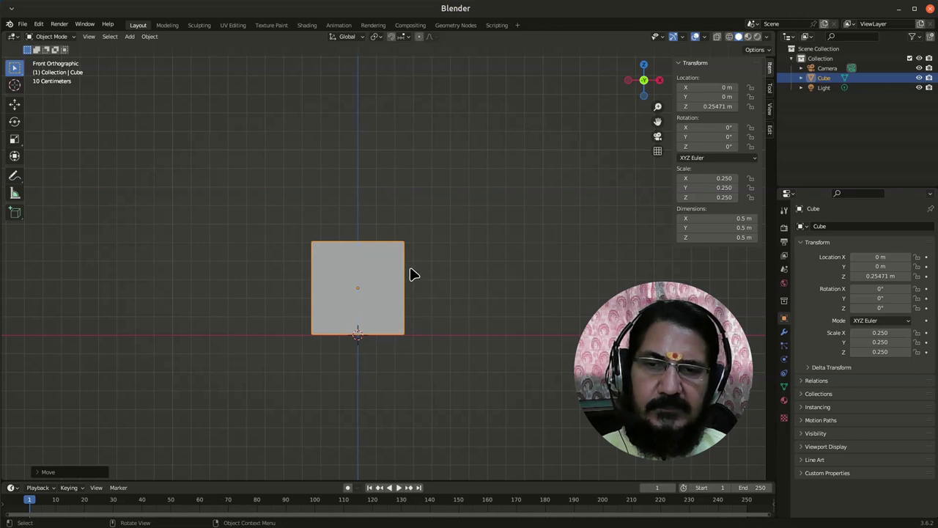
middle_drag(450, 259, 404, 286)
Undo back to the half-scale cube and check it in Front Orthographic view
key(ctrl+z)
key(ctrl+z)
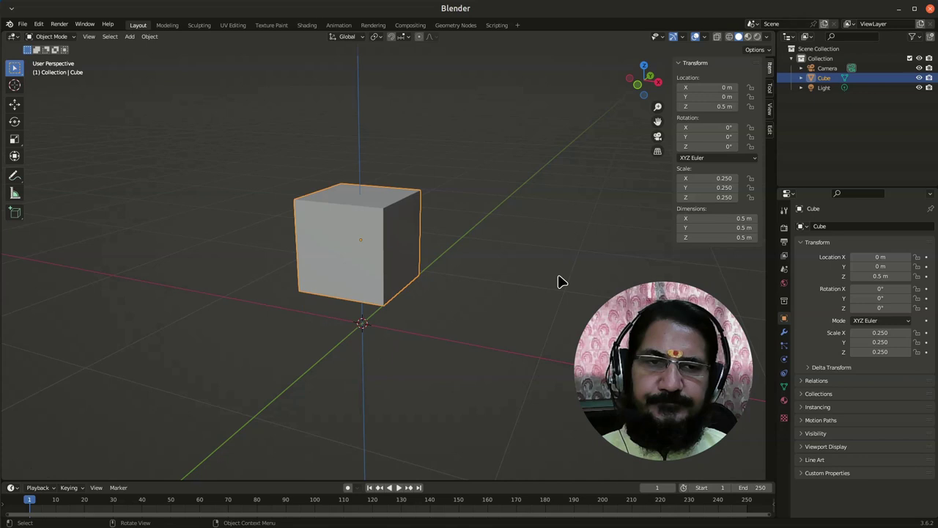
mouse_move(452, 349)
middle_down()
mouse_move(466, 330)
mouse_move(448, 335)
middle_up()
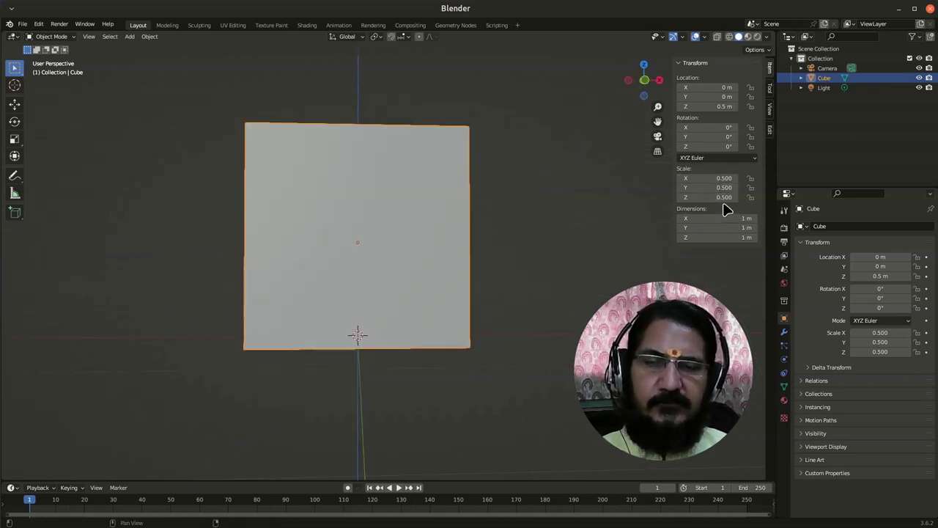
middle_drag(460, 314, 455, 323)
key(KP_1)
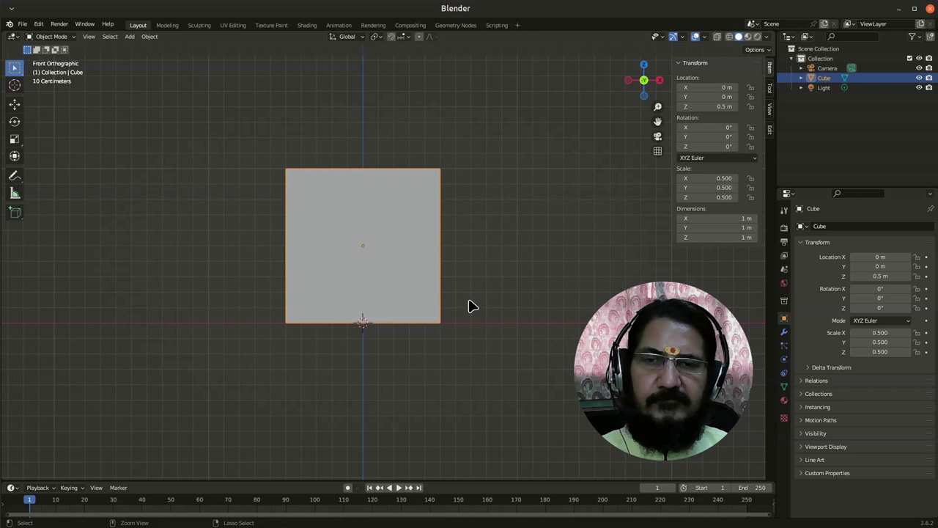
middle_drag(486, 291, 504, 313)
Clear the cube's location to Z 0 and scale it by 2 along Z
key(alt+g)
scroll(492, 319, down, 2)
scroll(484, 323, up, 1)
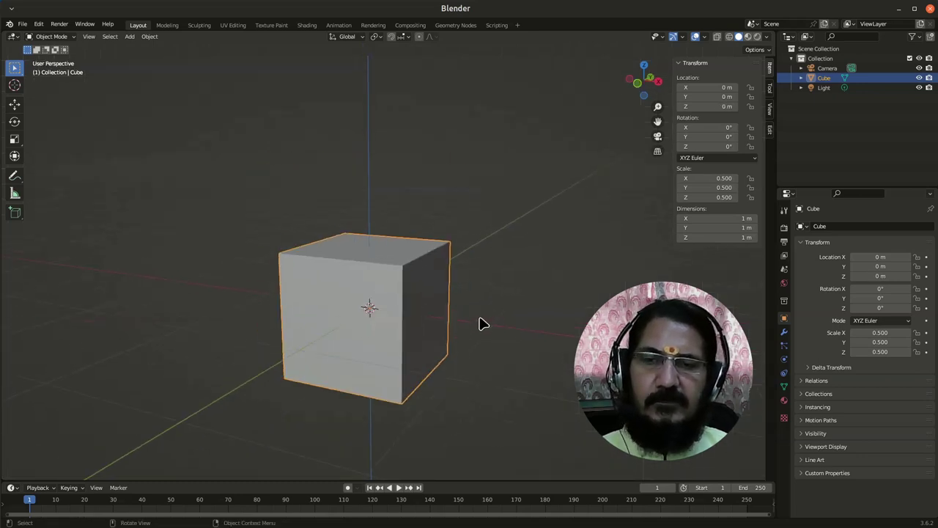
key(s)
key(z)
key(2)
key(Return)
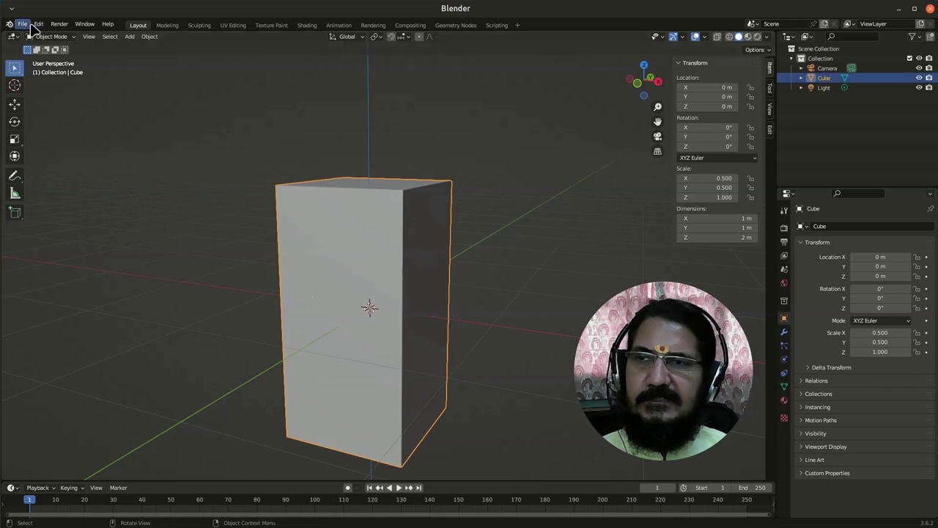
Start a new General scene without saving and view it in Front Orthographic
click(23, 24)
mouse_move(38, 41)
click(147, 36)
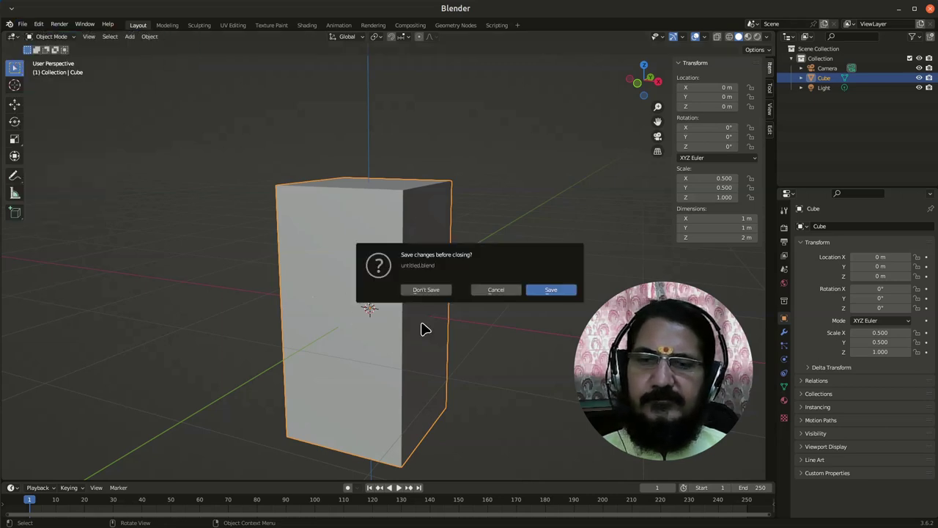
click(439, 290)
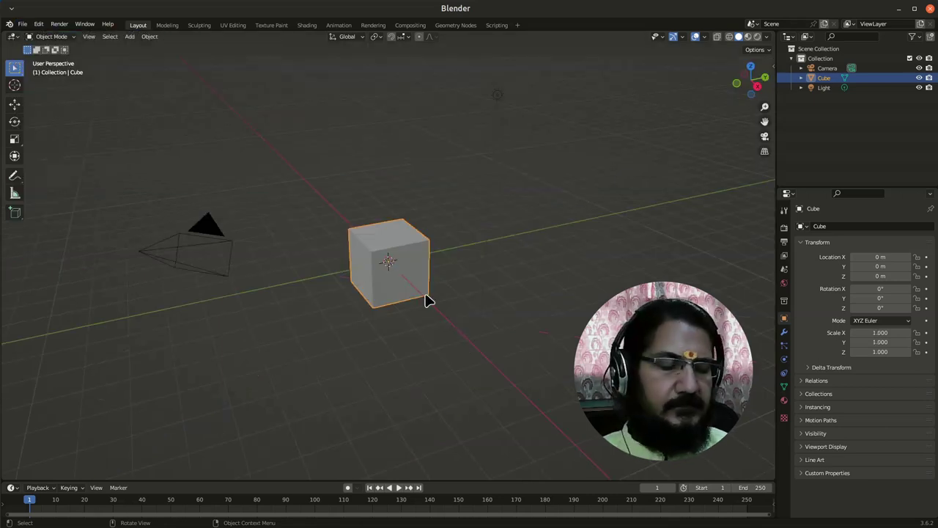
key(KP_1)
scroll(502, 287, up, 3)
shift+middle_drag(477, 299, 380, 277)
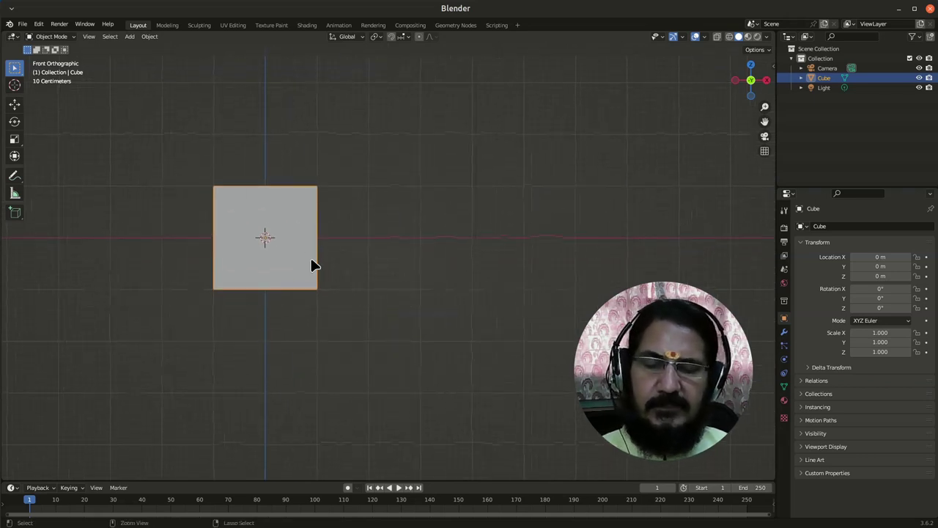
Paste a copy of the cube, move it right along X, and shrink it to 0.5
key(ctrl+c)
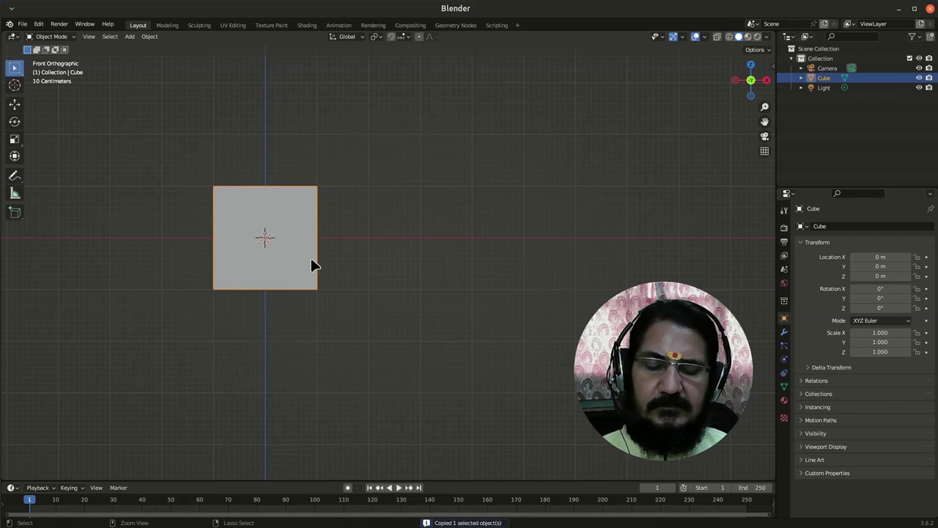
key(ctrl+v)
key(g)
key(x)
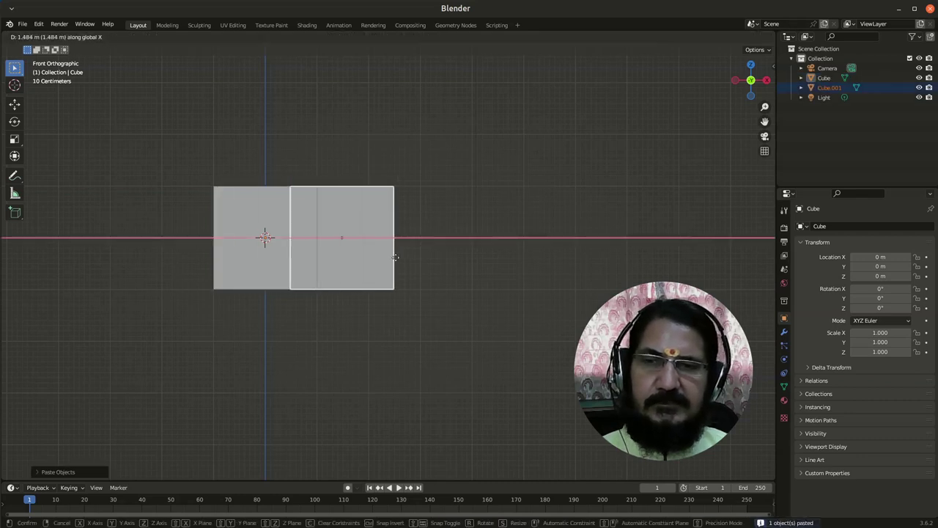
click(431, 284)
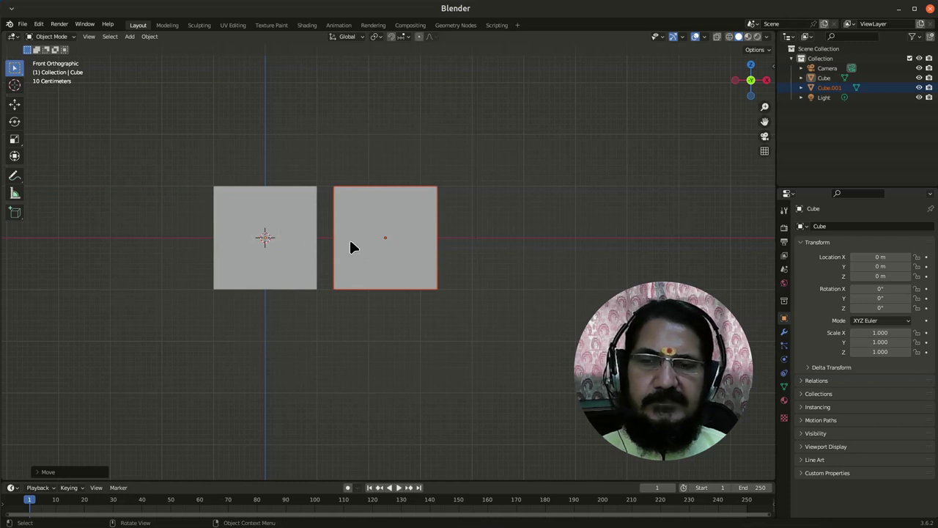
click(387, 261)
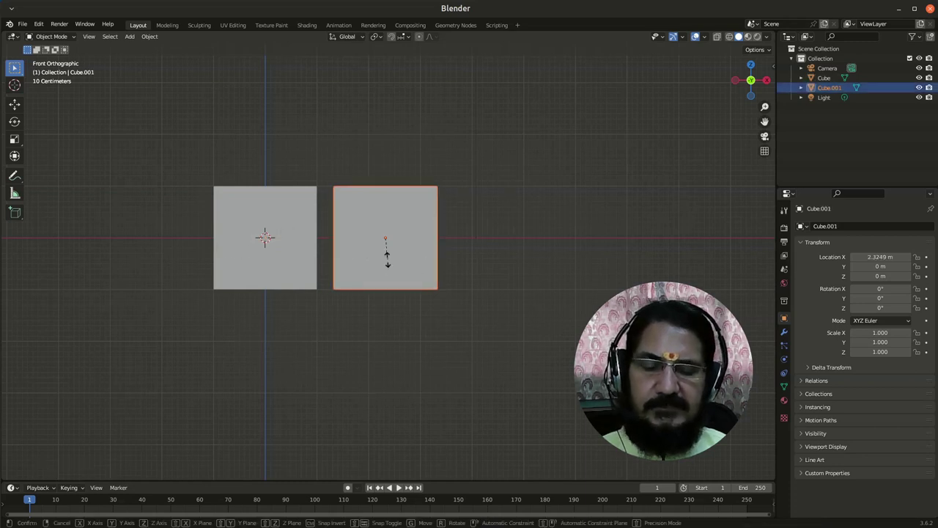
text(0.5)
key(Return)
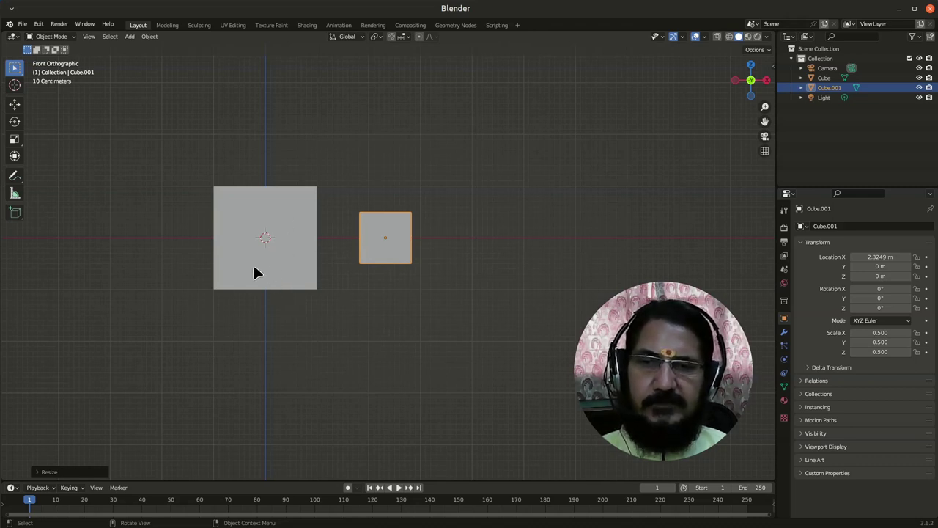
Select the original Cube and scale it to 0.1 along Z in front view
mouse_move(255, 272)
middle_down()
mouse_move(295, 274)
mouse_move(279, 266)
mouse_move(260, 284)
mouse_move(279, 287)
mouse_move(237, 276)
middle_up()
click(291, 271)
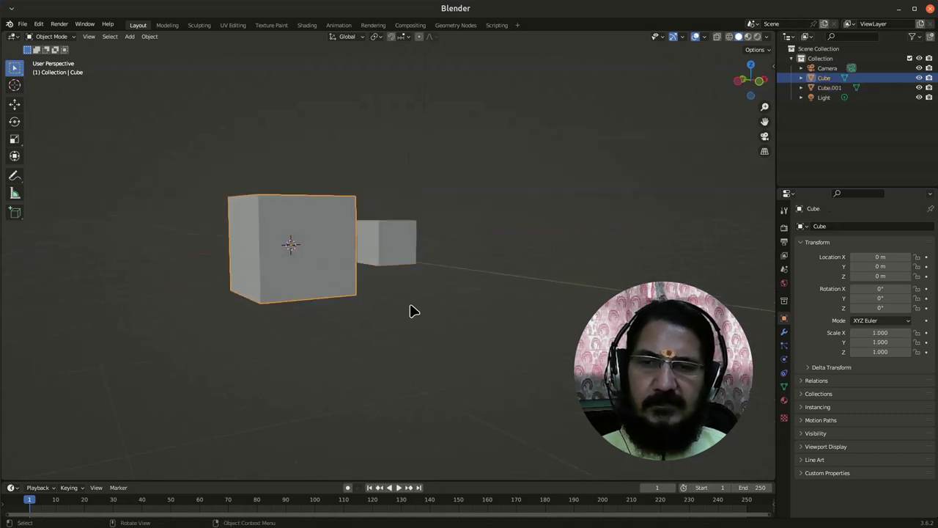
key(KP_1)
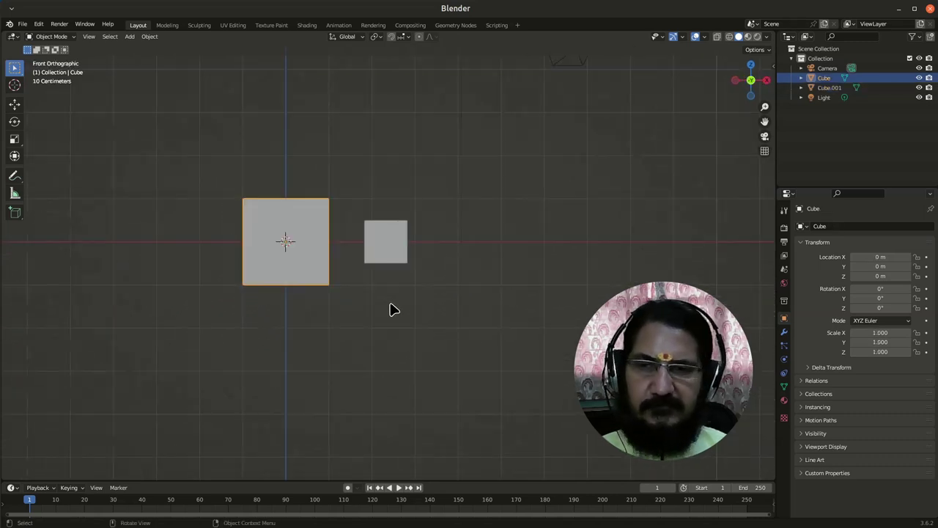
key(s)
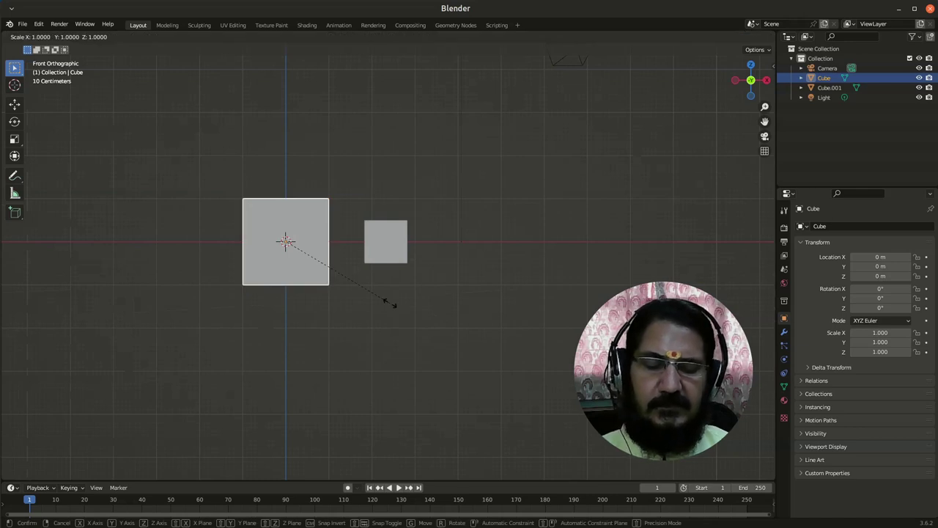
text(z)
text(.1)
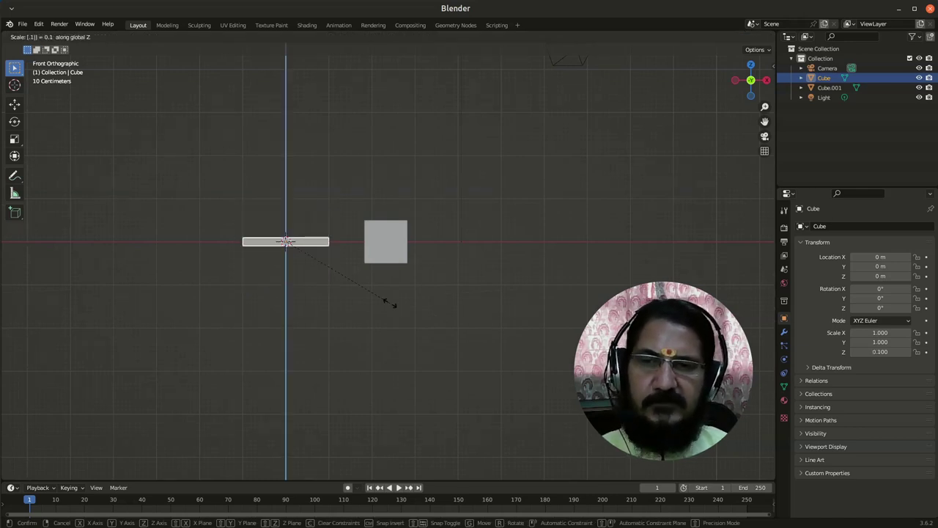
key(Return)
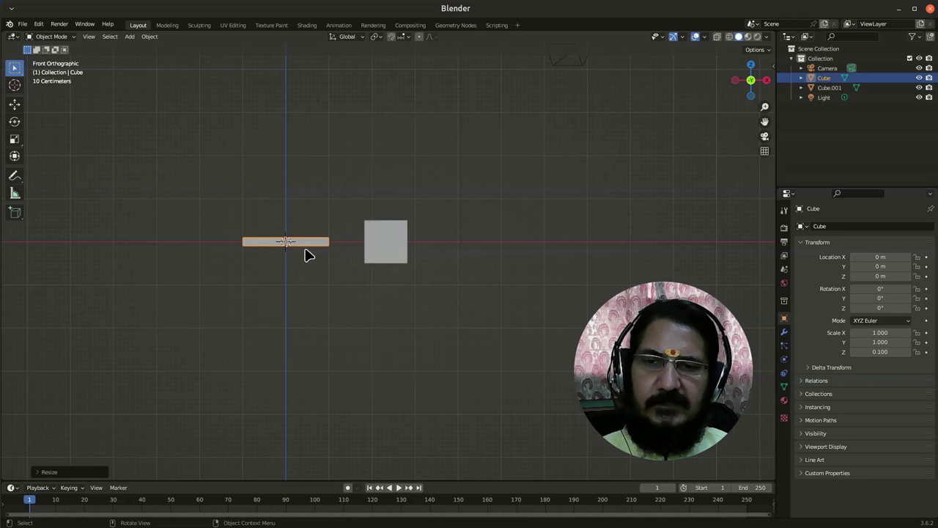
scroll(350, 257, up, 4)
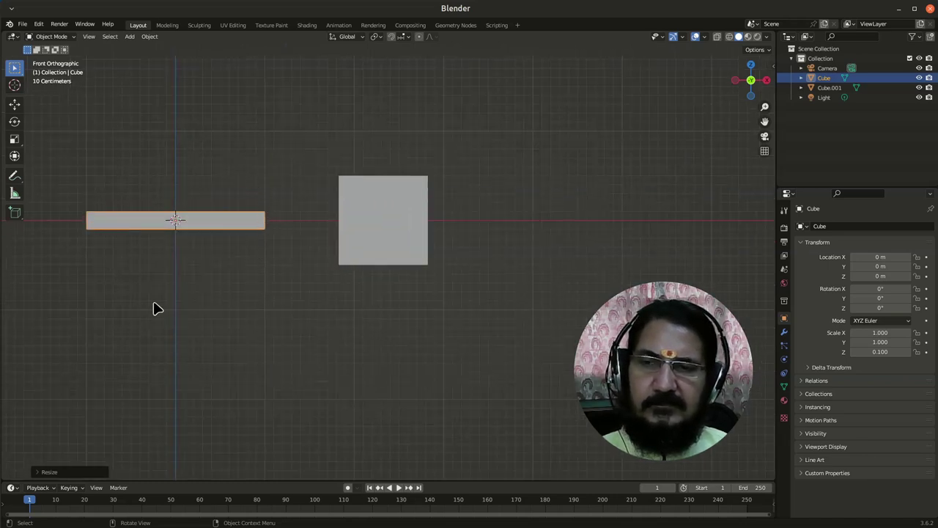
Undo the flattening and redo the Z scale of 0.1 on the cube
key(ctrl+z)
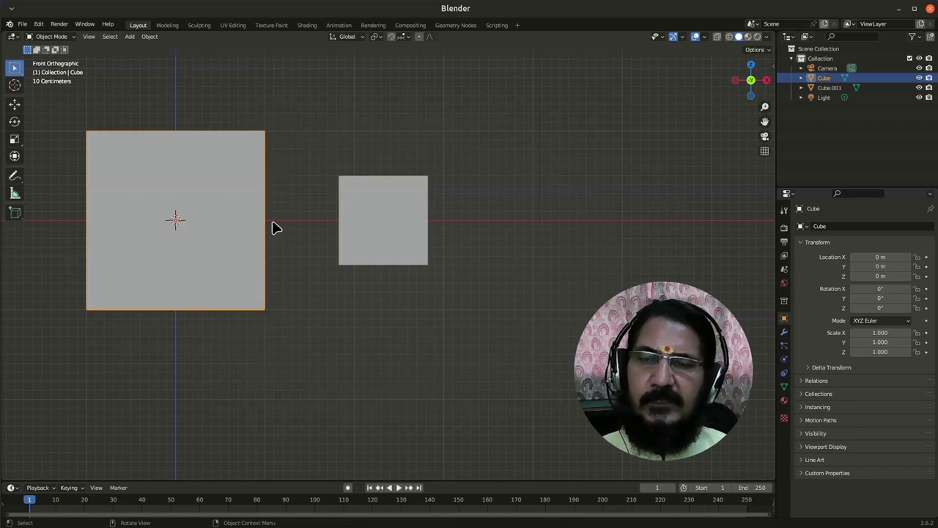
text(s)
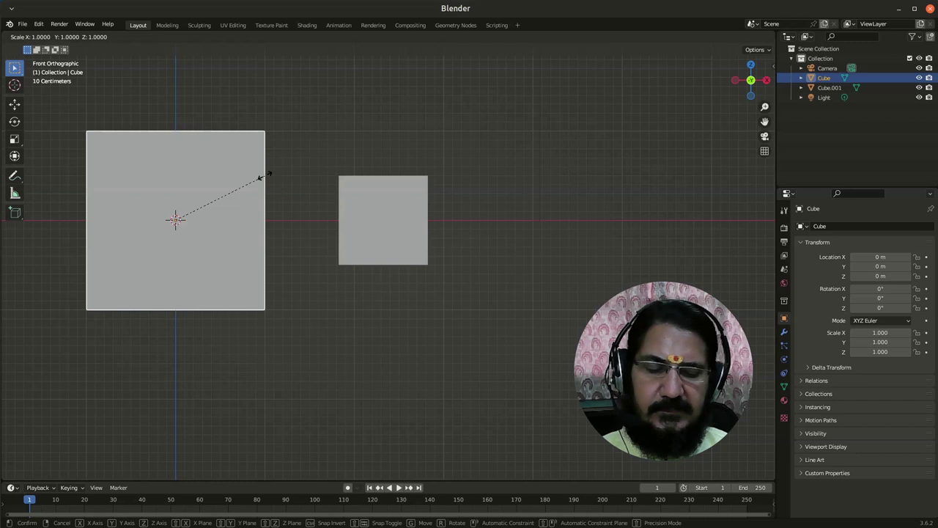
text(.1)
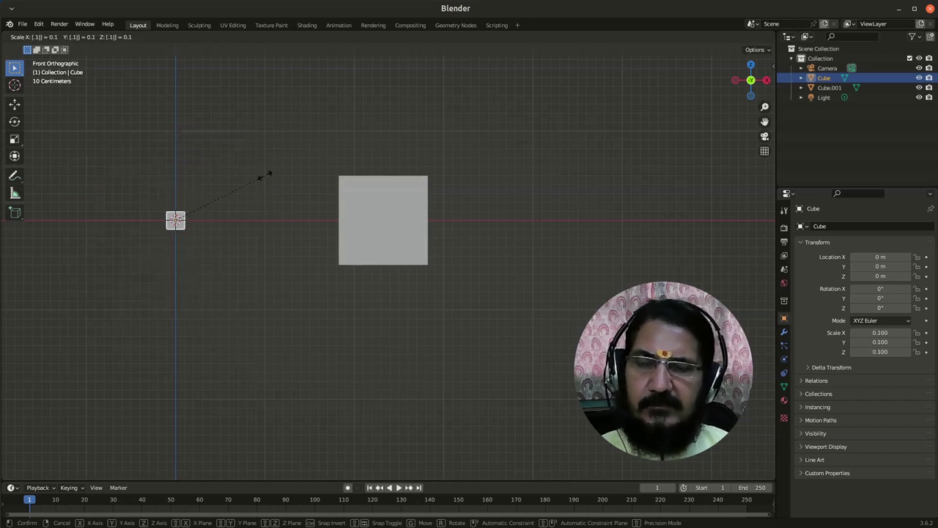
key(BackSpace)
key(BackSpace)
text(z.1)
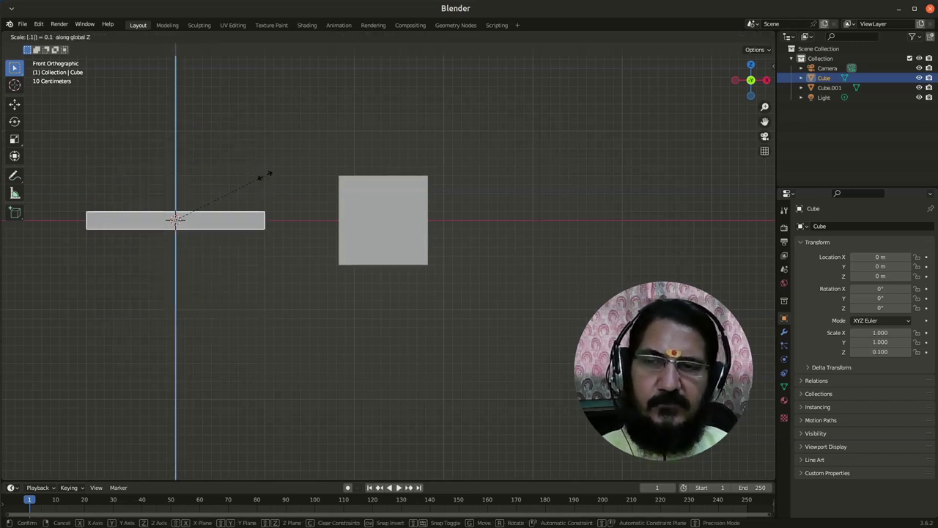
key(Return)
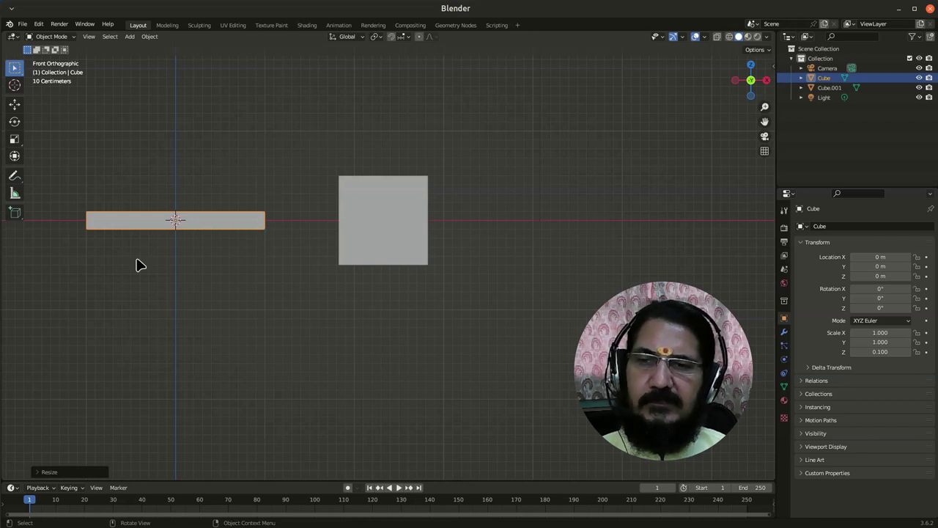
Orbit, zoom and pan to view the 0.1 slab beside Cube.001, confirming a slab resize
middle_drag(138, 264, 220, 300)
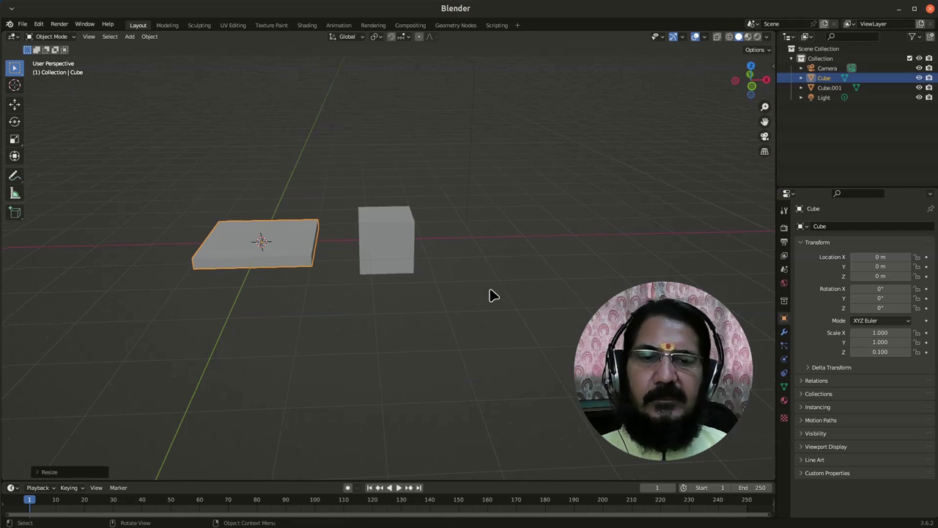
scroll(457, 237, up, 2)
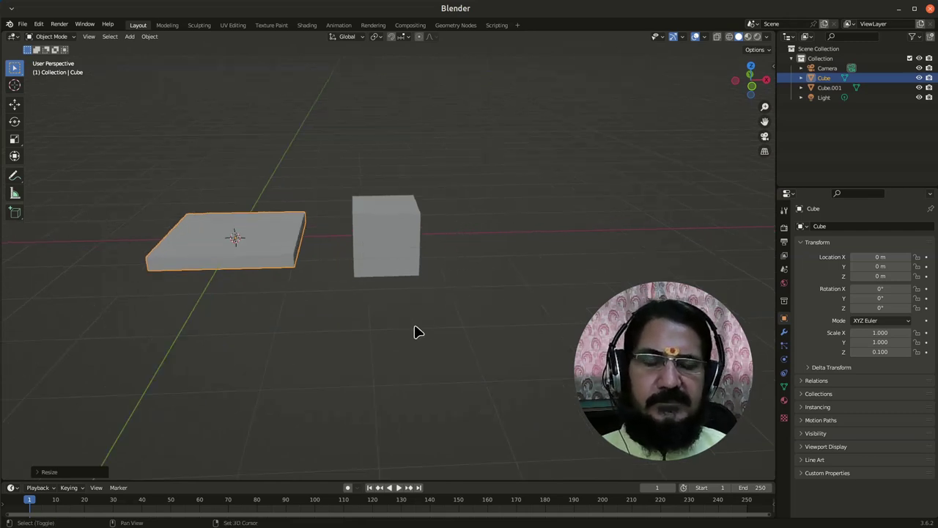
shift+middle_drag(415, 329, 515, 267)
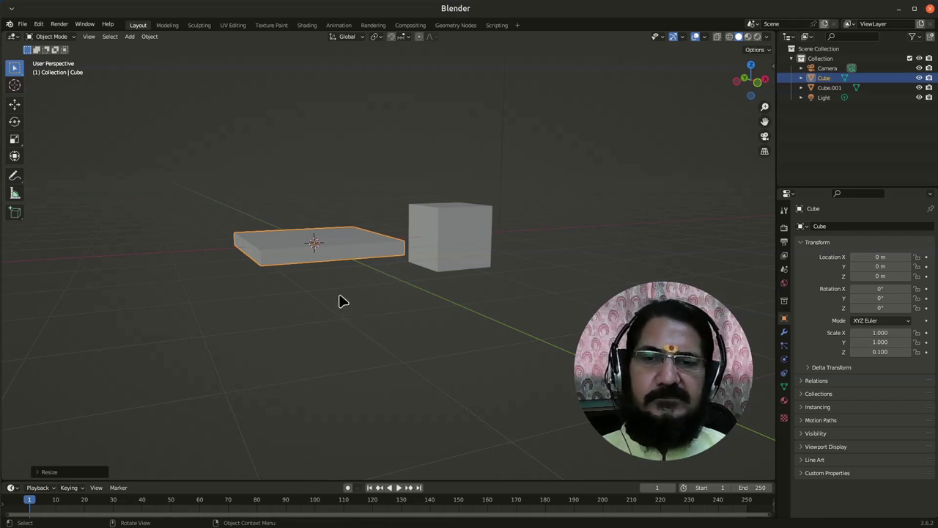
key(s)
click(348, 297)
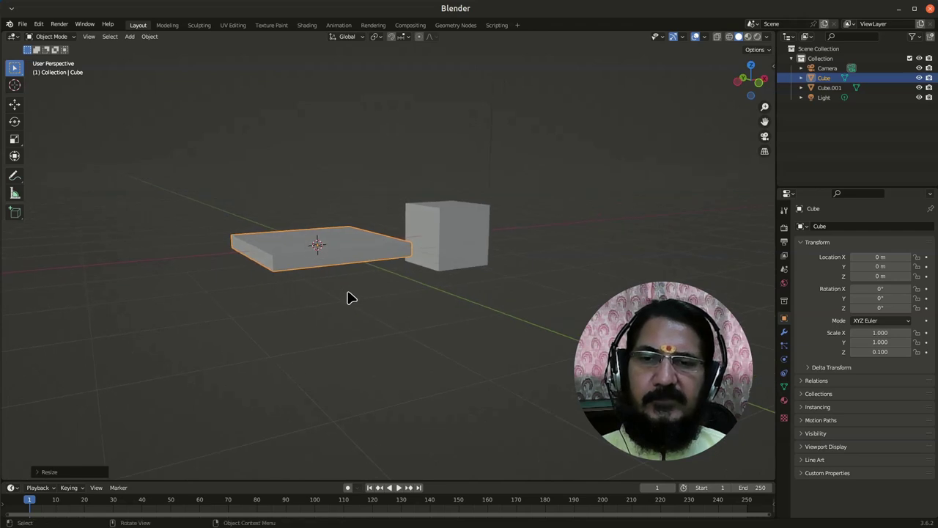